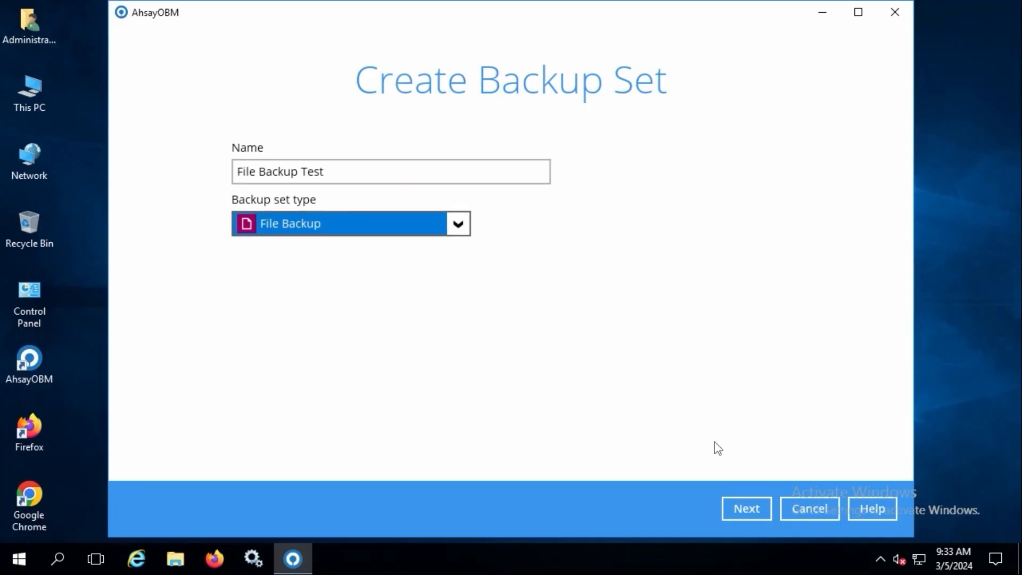
Step: Proceed to the backup source, deselect My Documents, and open the advanced file selection with individual files shown
left_click(746, 507)
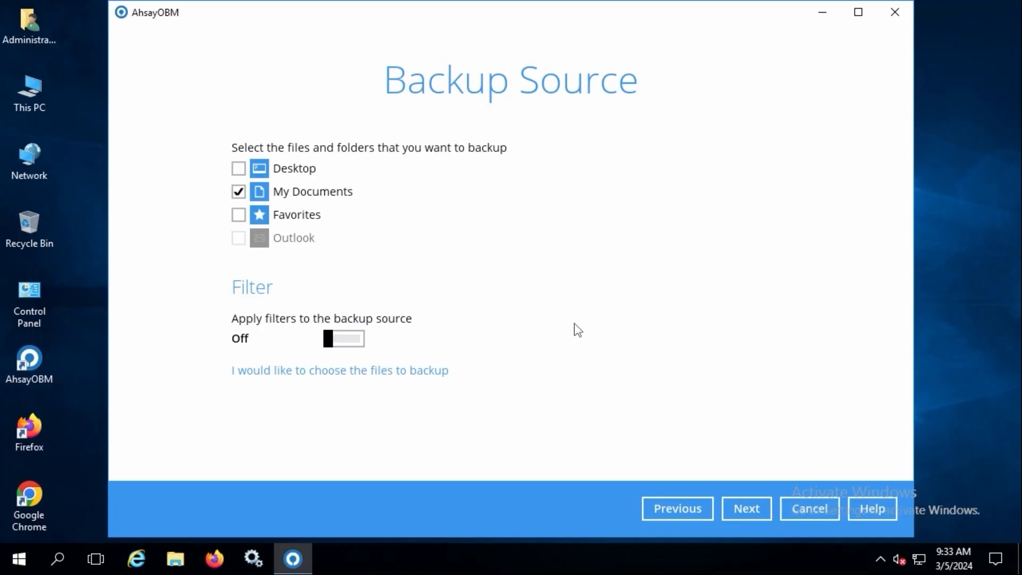
left_click(239, 192)
left_click(395, 375)
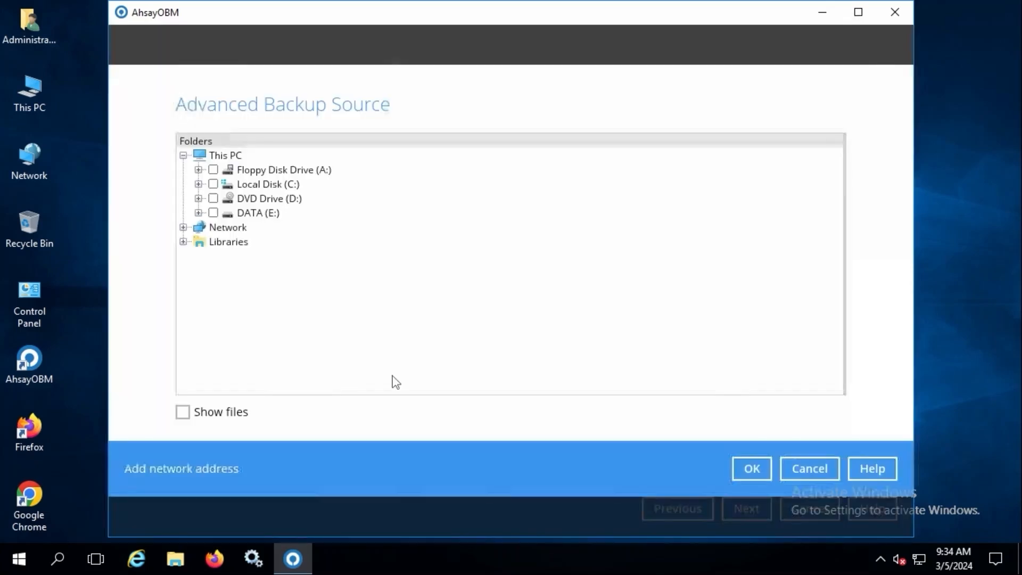
left_click(198, 406)
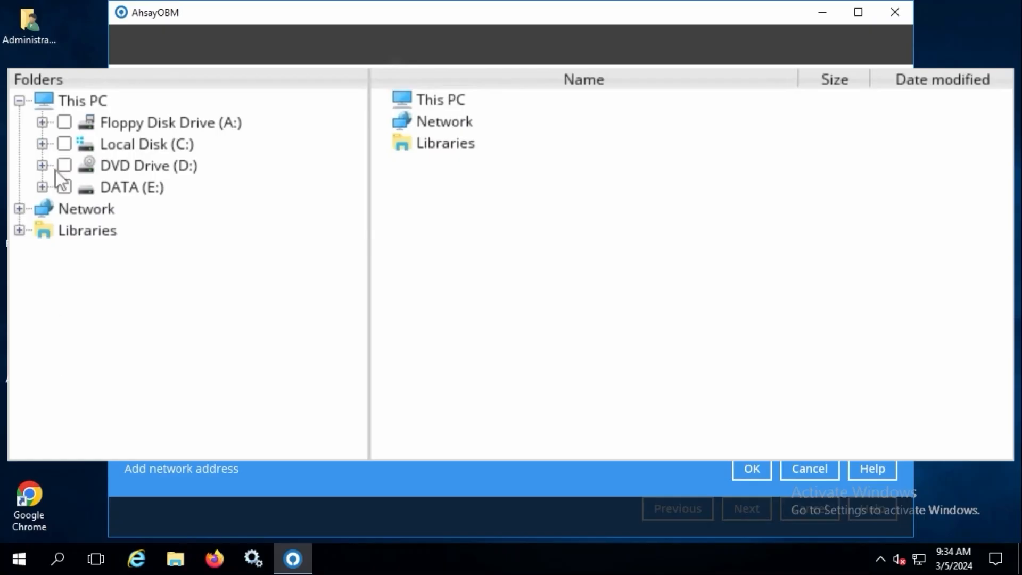
Step: In C: > Users > Administrator > Documents, select the files from AhsayOBM Linux CLI Instructions.docx through mbaas_quickstart.pdf, except Default.rdp
left_click(43, 145)
left_click(65, 274)
left_click(88, 295)
scroll(85, 294, "down", 3)
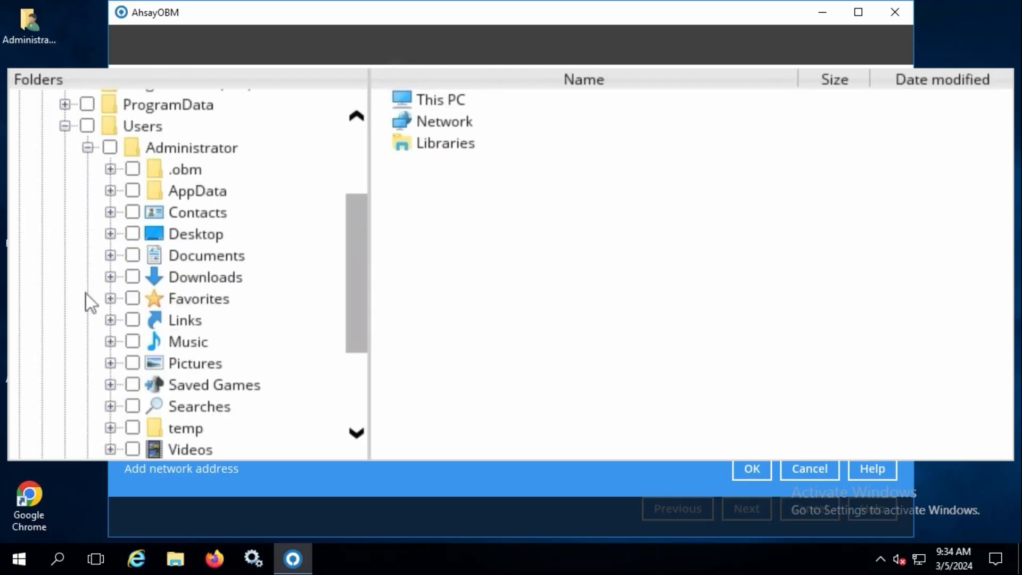
left_click(178, 254)
left_click(381, 121)
left_click(381, 143)
left_click(381, 164)
left_click(381, 207)
left_click(381, 228)
left_click(381, 251)
left_click(380, 272)
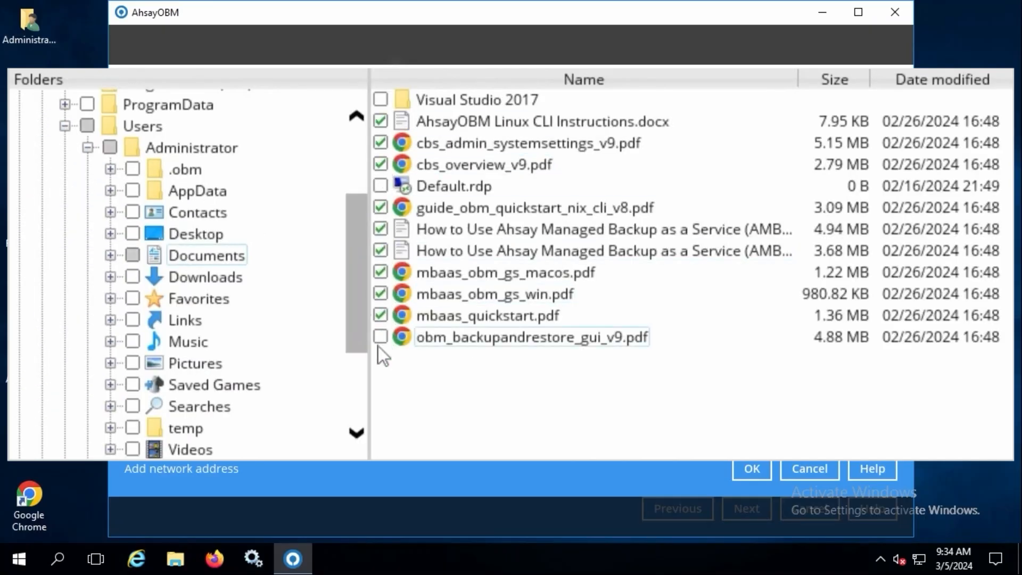
Step: Include the Administrator's entire Music, Pictures and Videos folders and accept the advanced source selection
left_click(187, 342)
left_click(133, 342)
left_click(187, 364)
left_click(133, 363)
left_click(184, 450)
left_click(132, 449)
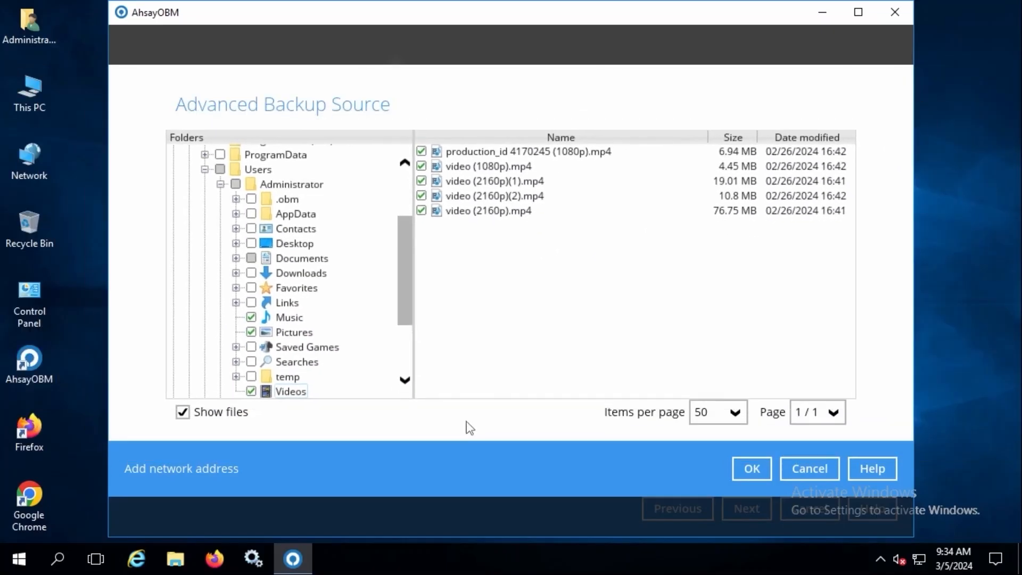
left_click(753, 468)
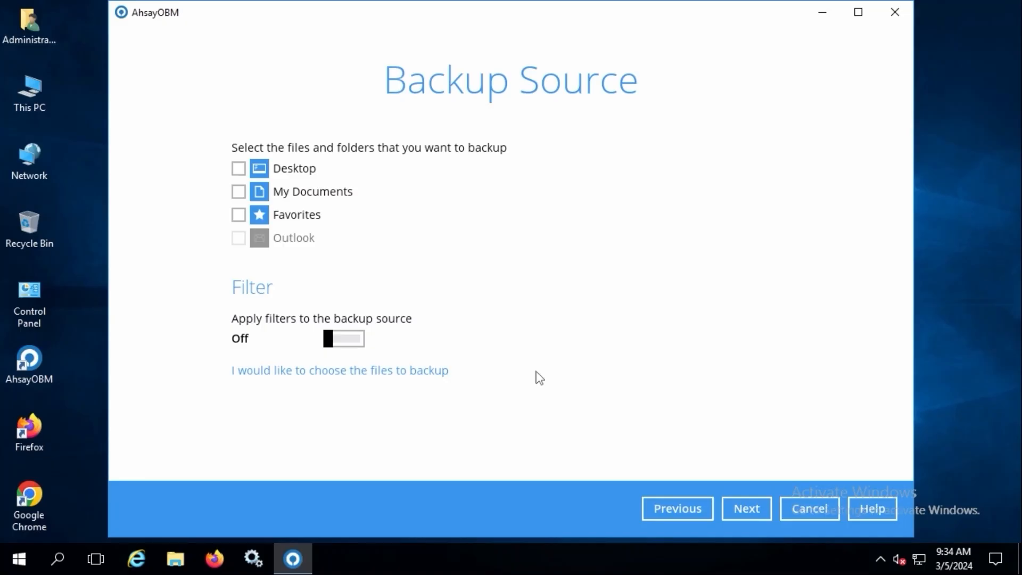
Step: Proceed to the schedule settings, enable scheduled backups for the set, and start adding a new schedule
left_click(746, 509)
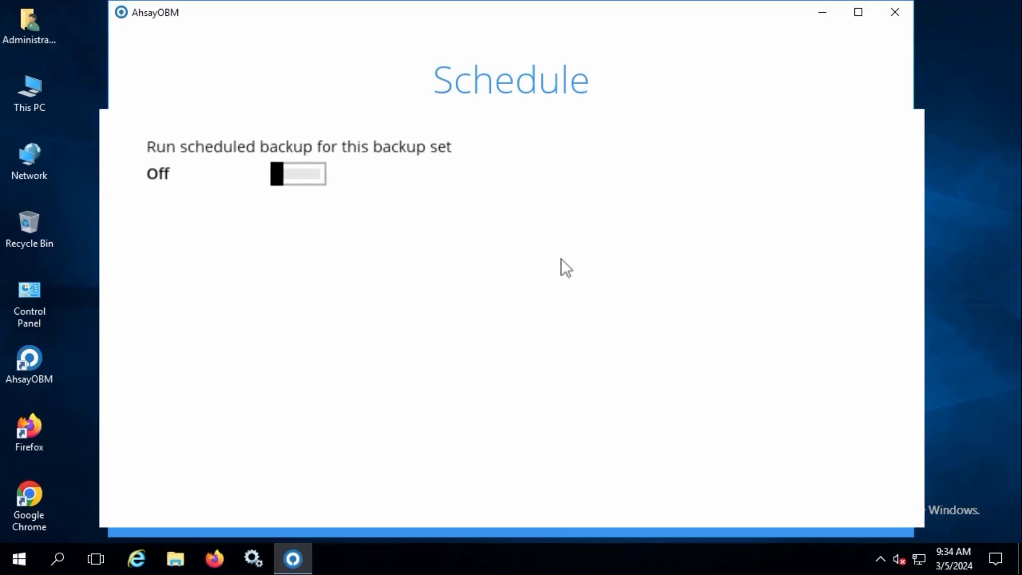
left_click(298, 174)
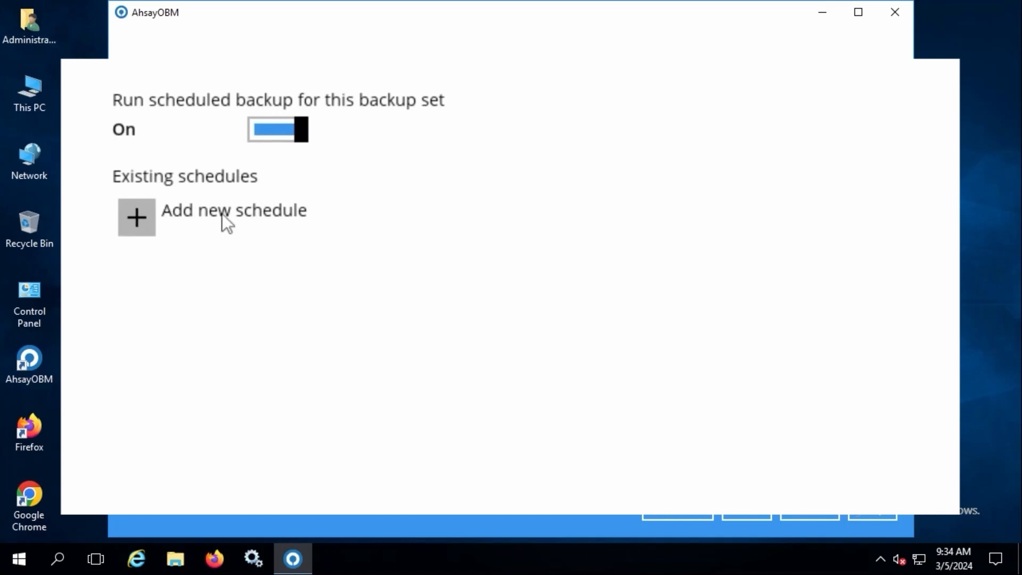
left_click(137, 217)
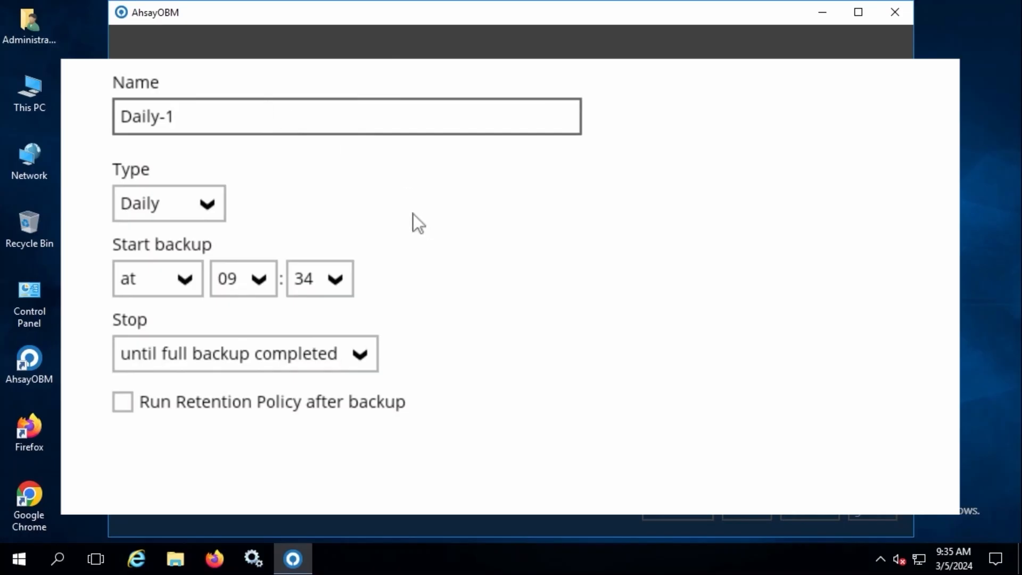
Step: Try the Weekly, Monthly and Custom schedule types to view their options and return the type to Daily
left_click(203, 209)
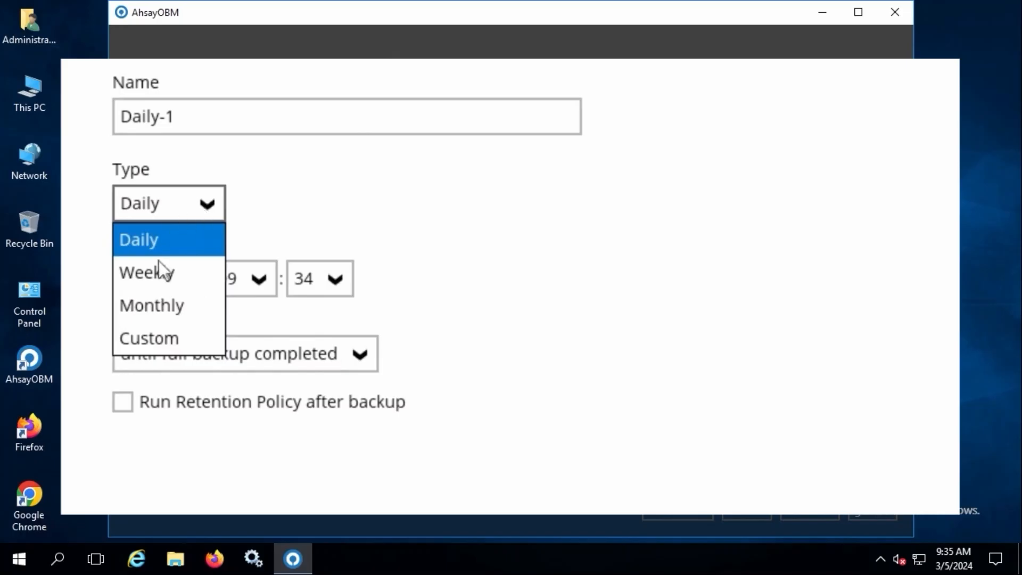
left_click(158, 273)
left_click(197, 203)
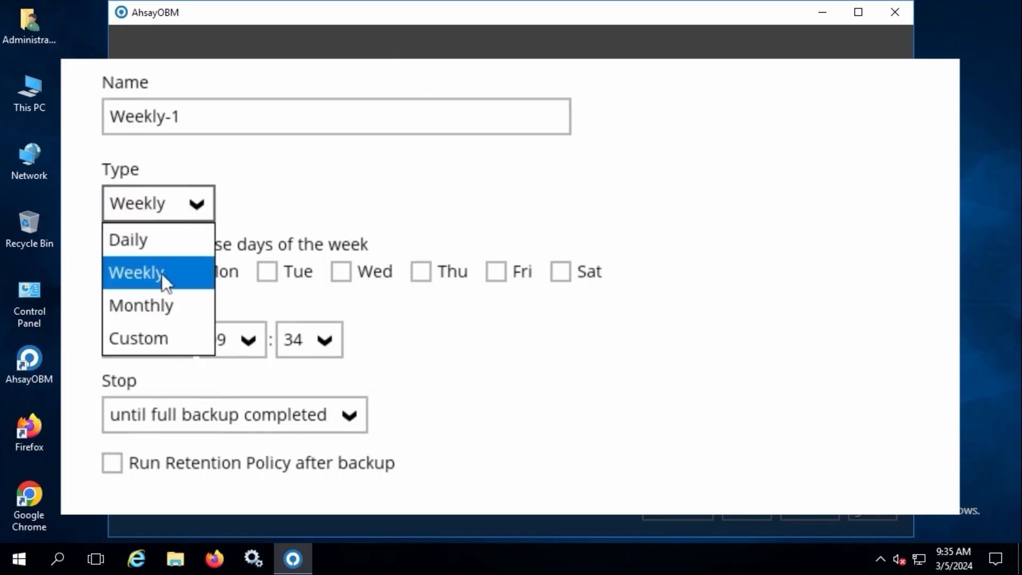
left_click(151, 303)
left_click(197, 204)
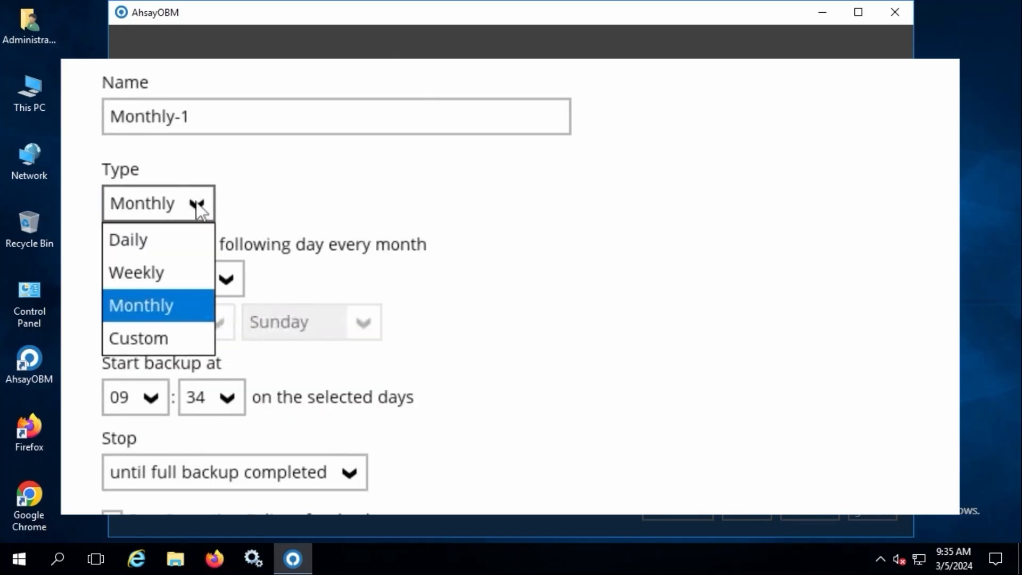
left_click(159, 338)
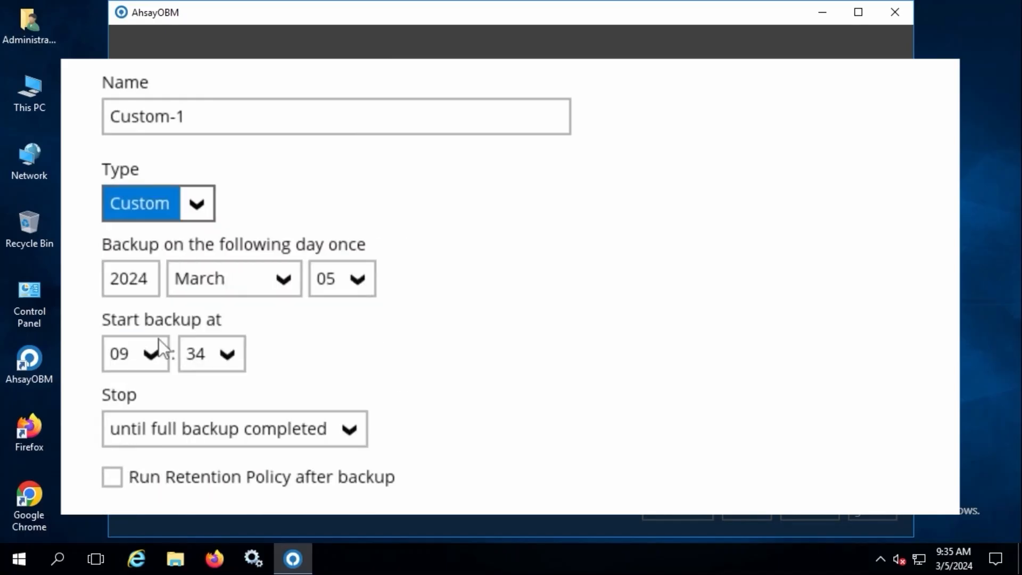
left_click(205, 211)
left_click(154, 240)
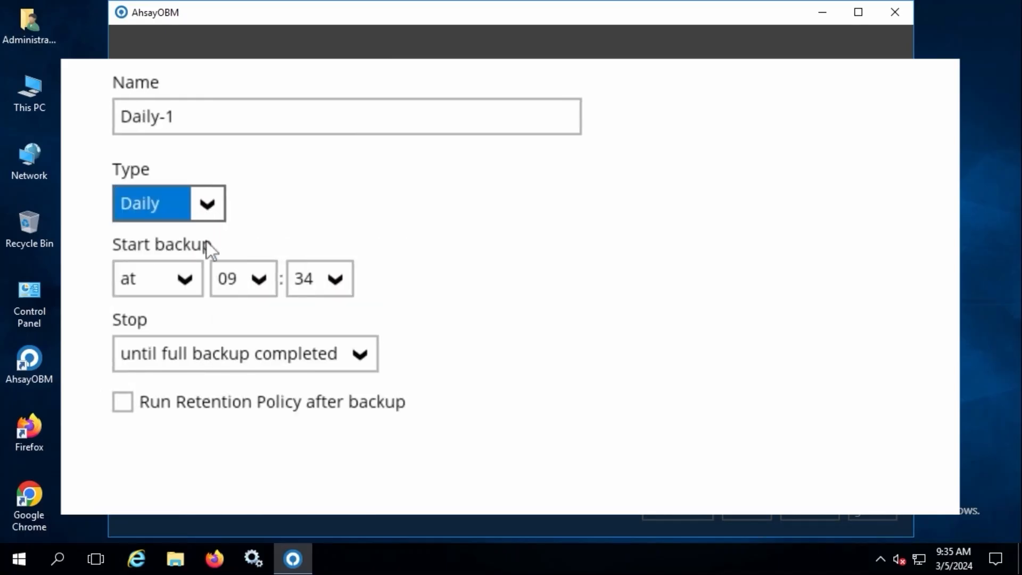
Step: Try starting the daily backup at an interval with "every" and return the start option to "at"
left_click(185, 280)
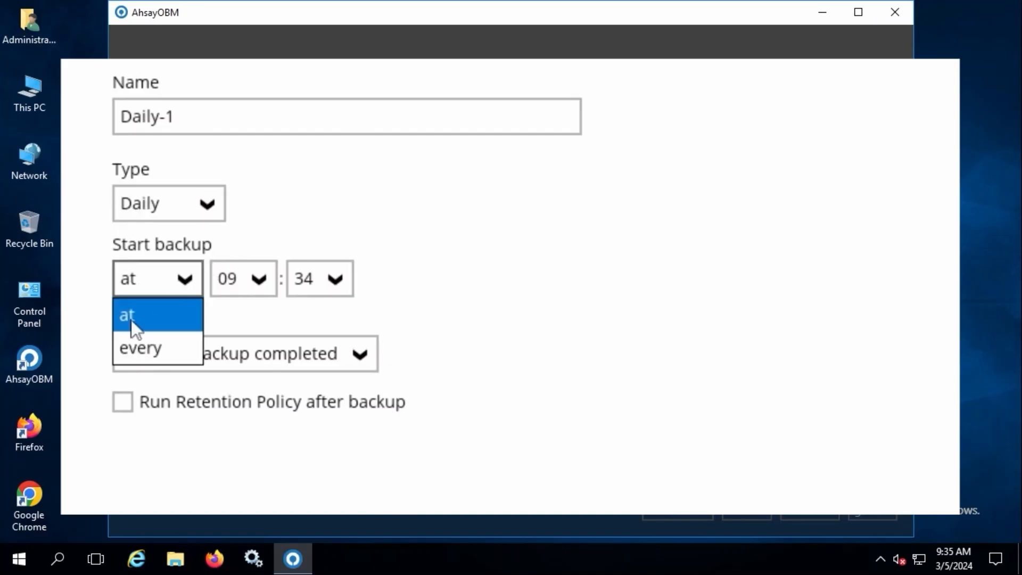
left_click(130, 318)
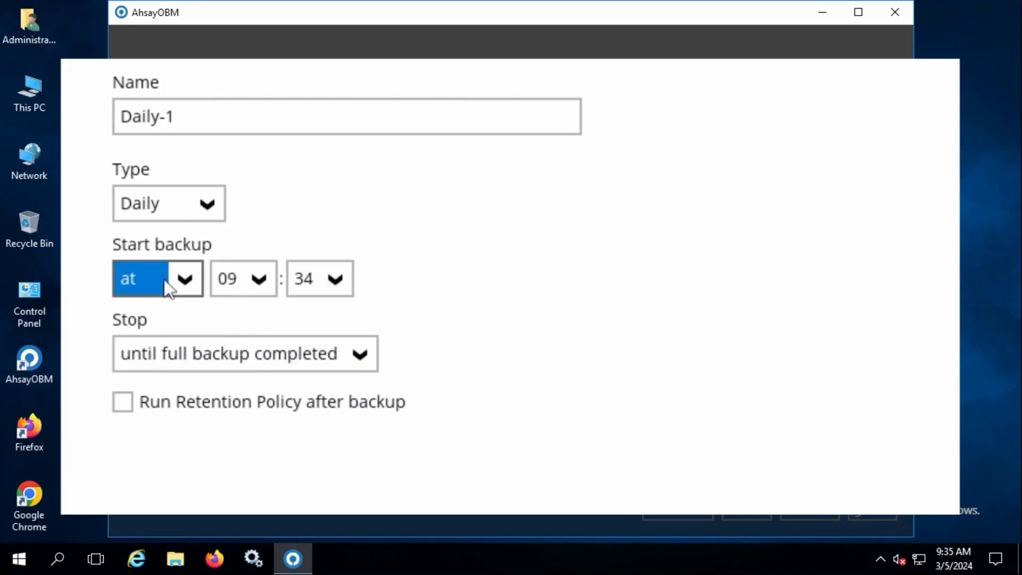
left_click(185, 280)
left_click(160, 343)
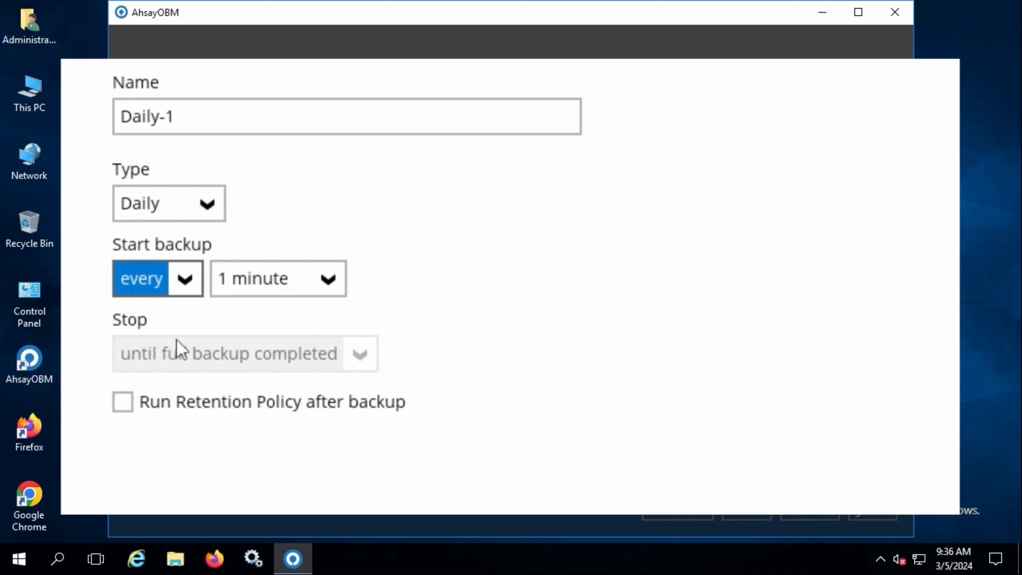
left_click(180, 278)
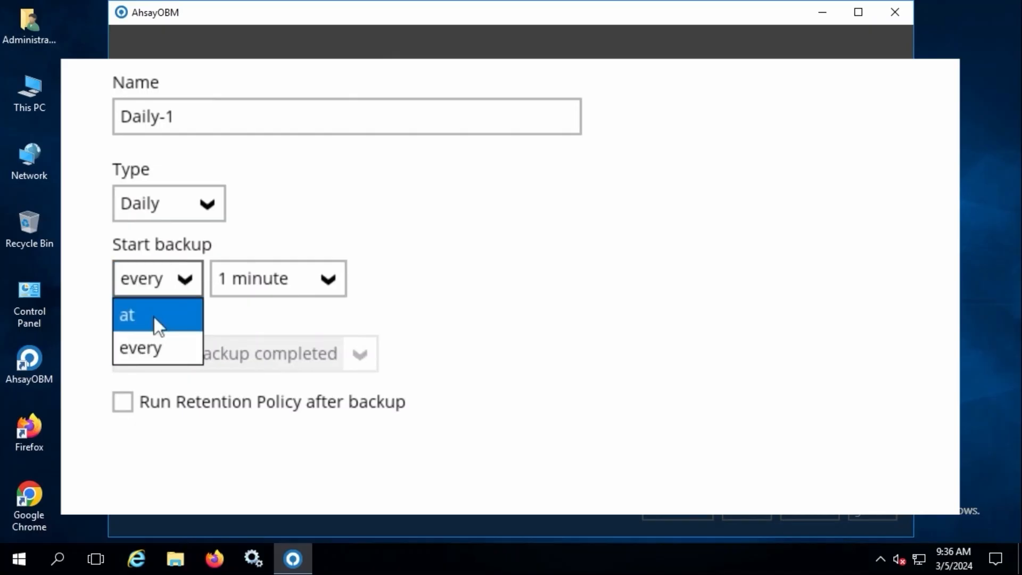
left_click(154, 317)
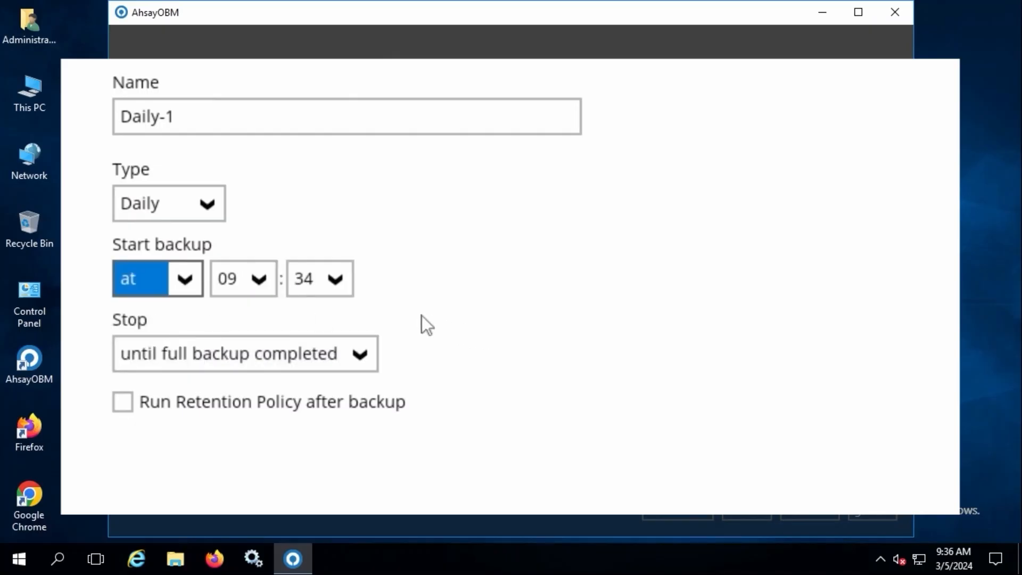
Step: Try the "after" stop option for the schedule and return it to "until full backup completed"
left_click(351, 355)
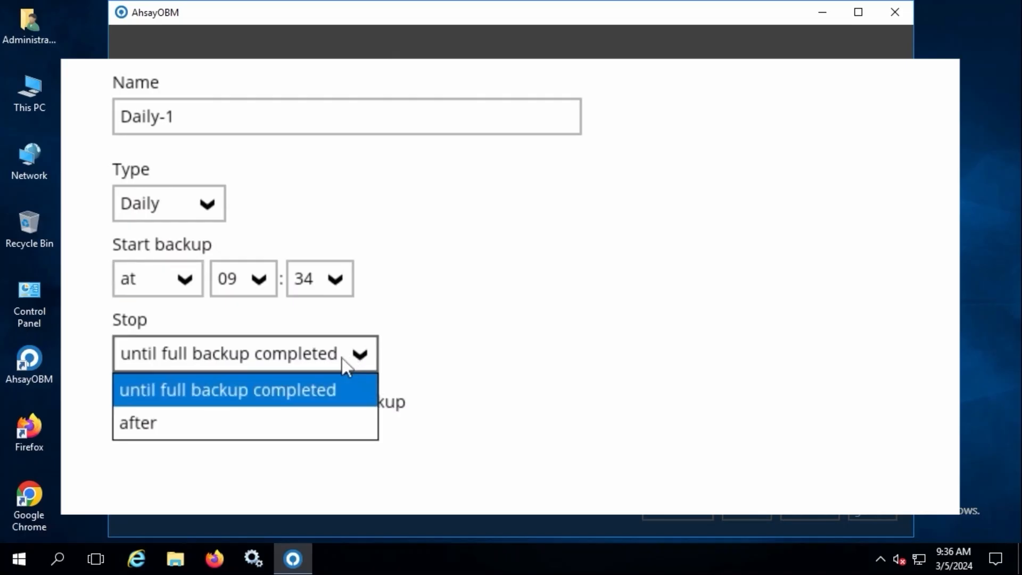
left_click(279, 391)
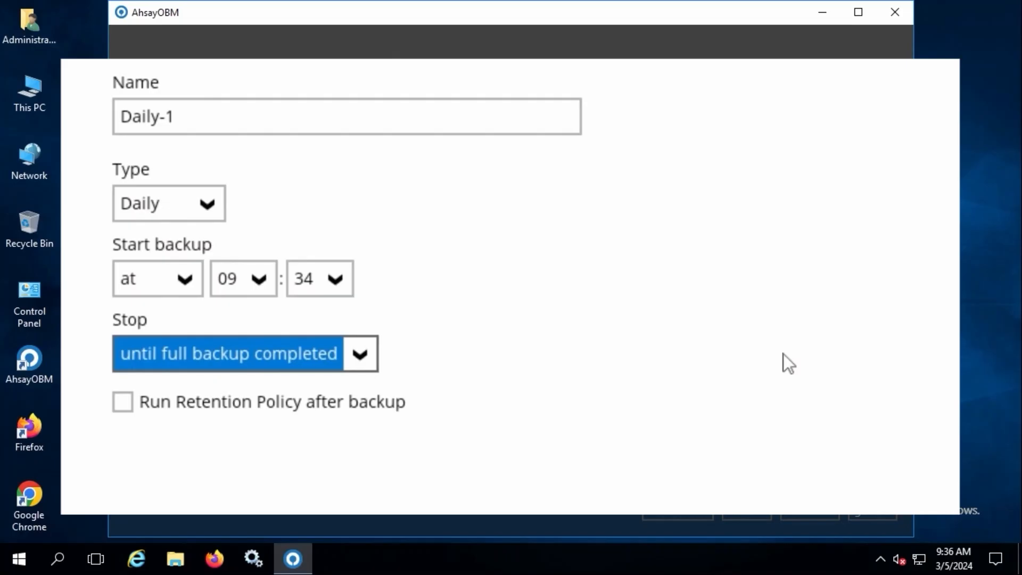
left_click(368, 356)
left_click(229, 421)
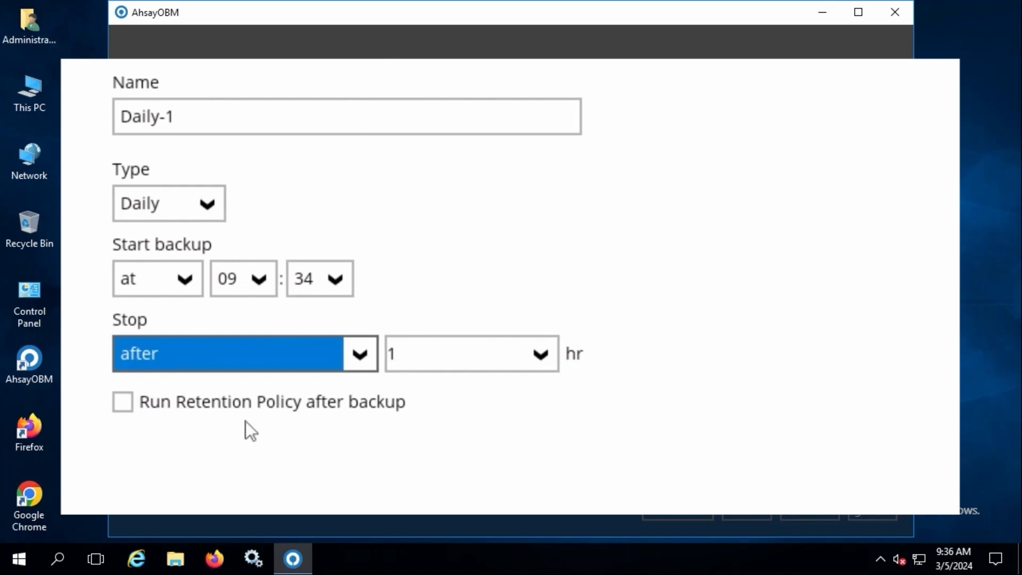
left_click(360, 354)
left_click(264, 394)
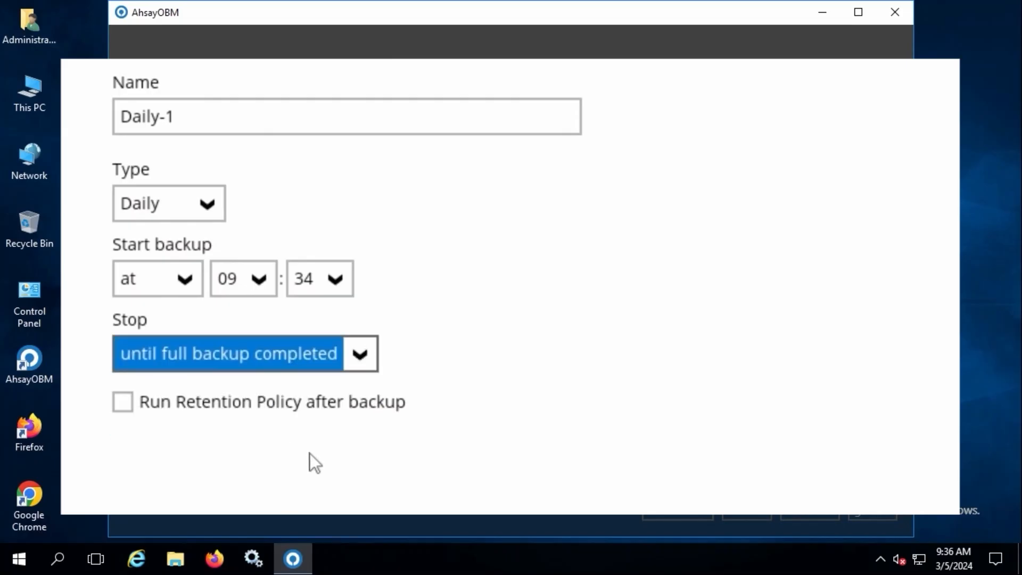
Step: Enable running the retention policy after backup and name the schedule "Daily Schedule at 20:00"
left_click(123, 408)
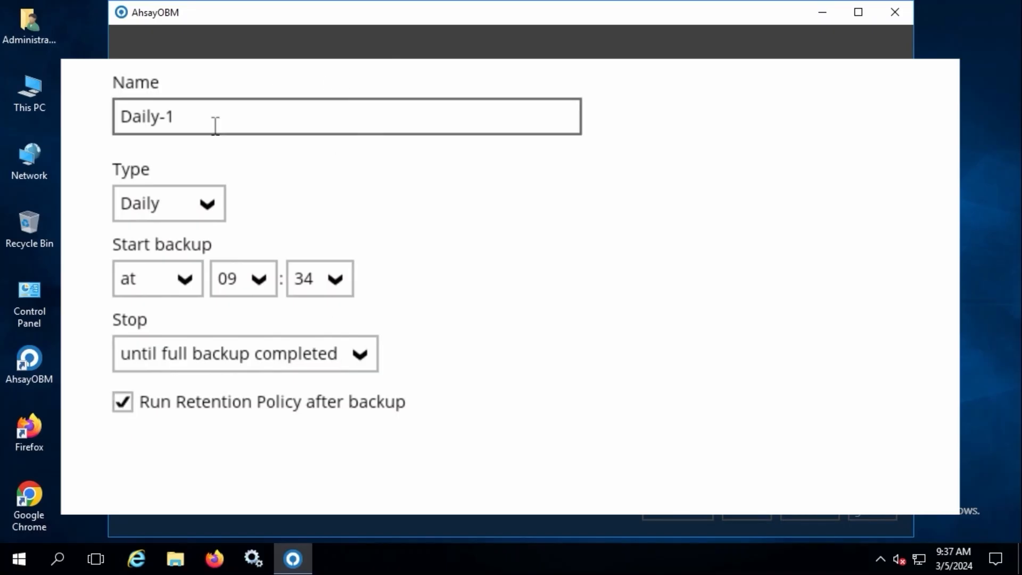
left_click_drag(166, 117, 119, 117)
left_click_drag(221, 109, 61, 129)
type("Daily Schedule at  20:00")
Step: Set the daily backup's start time to 20:00 and save the schedule
left_click(239, 287)
scroll(250, 455, "down", 3)
left_click(246, 453)
left_click(334, 280)
scroll(312, 329, "up", 10)
left_click(315, 313)
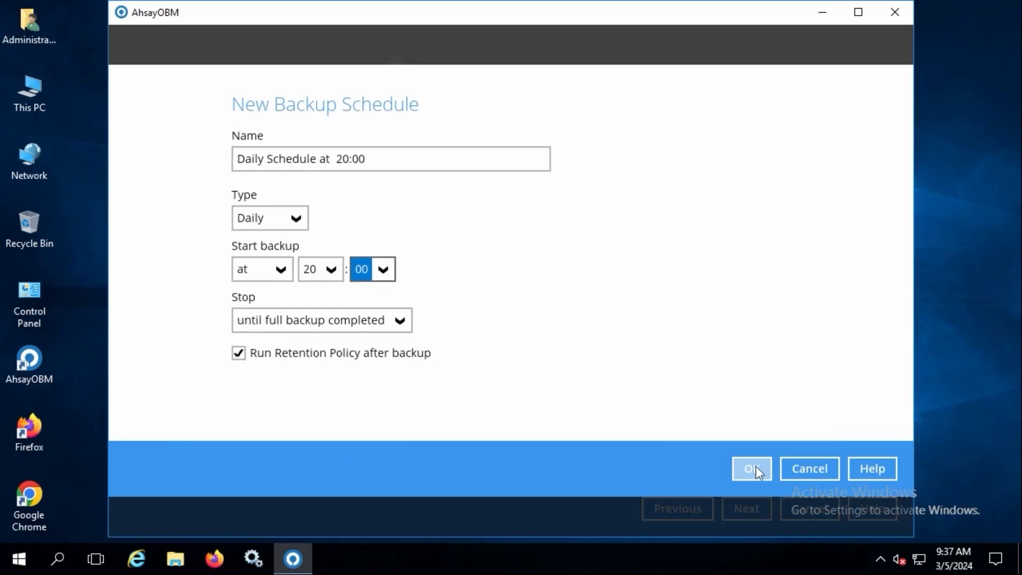
left_click(755, 467)
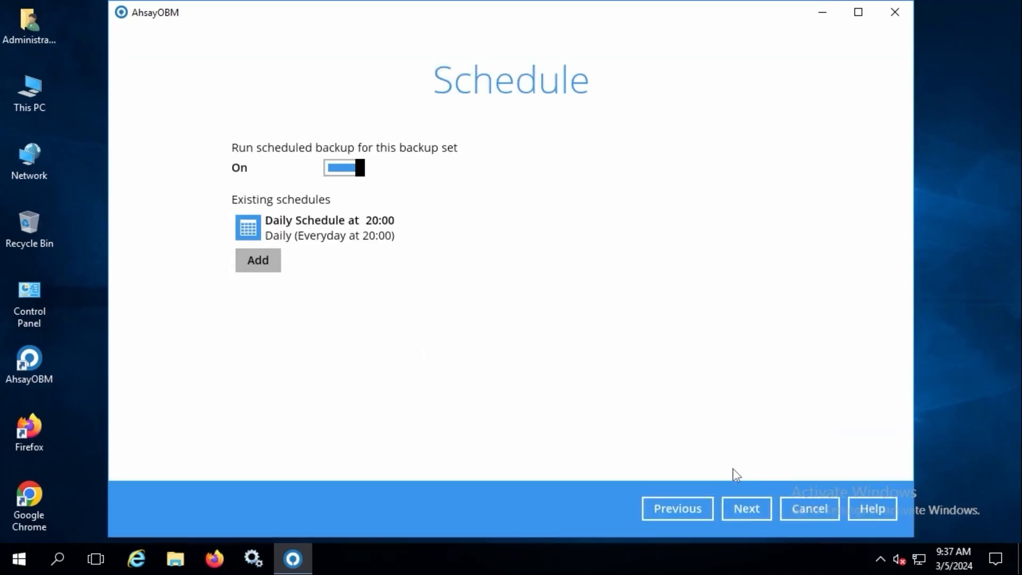
Step: Proceed to the destination settings, keep the Sequential backup mode, and add Ahsay Drive (China/Hong Kong) as the storage destination
left_click(747, 509)
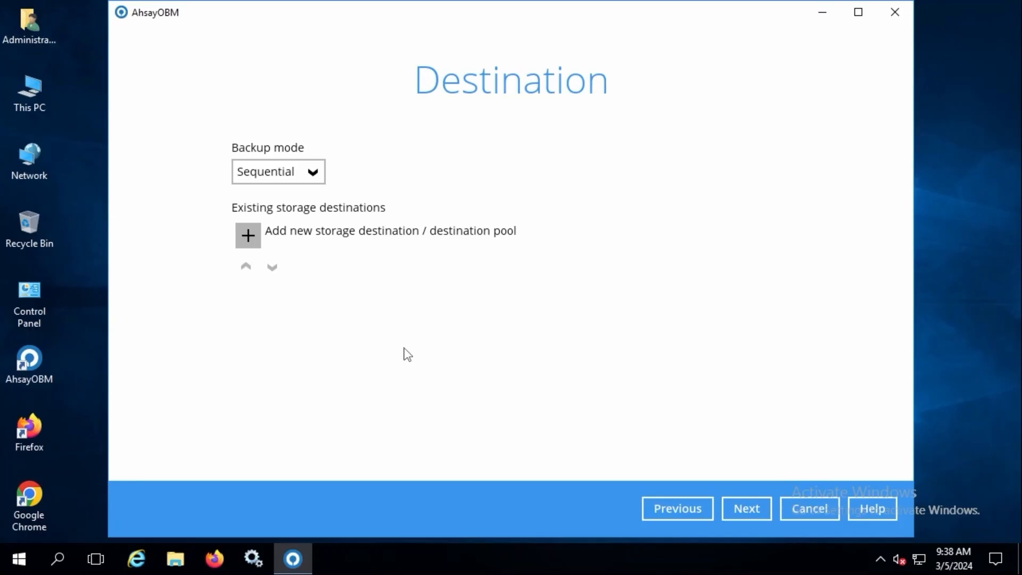
left_click(311, 174)
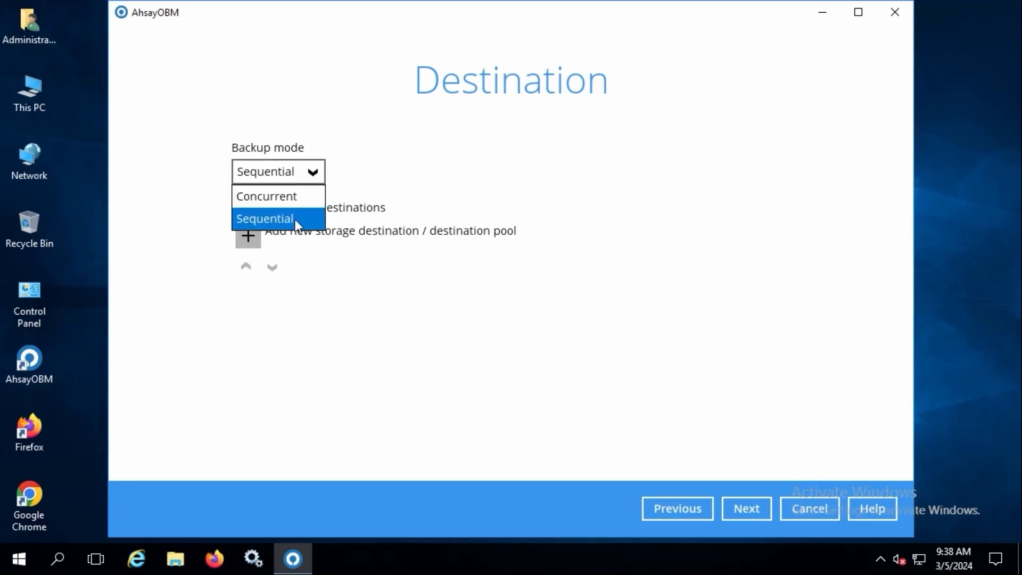
left_click(455, 123)
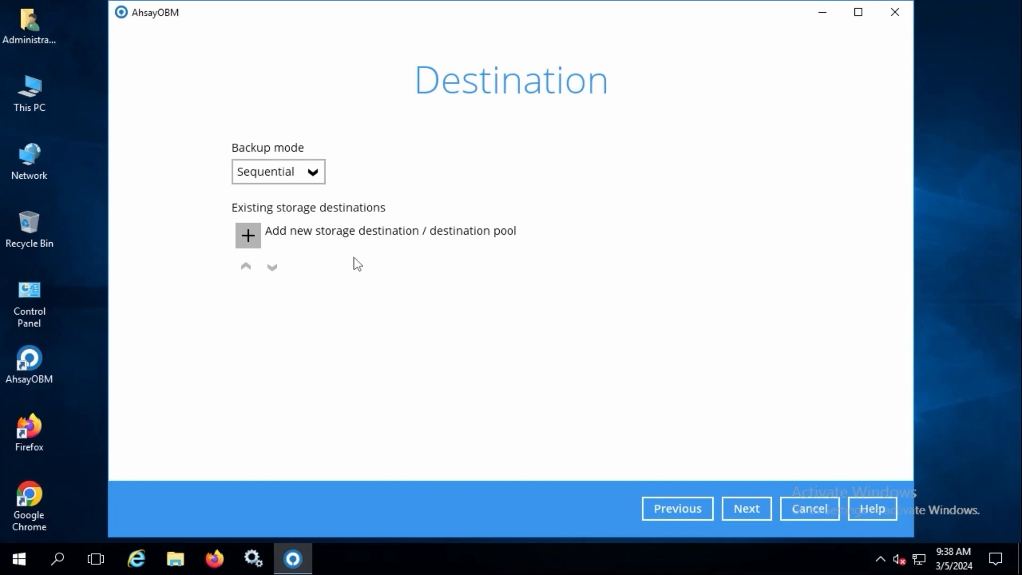
left_click(248, 235)
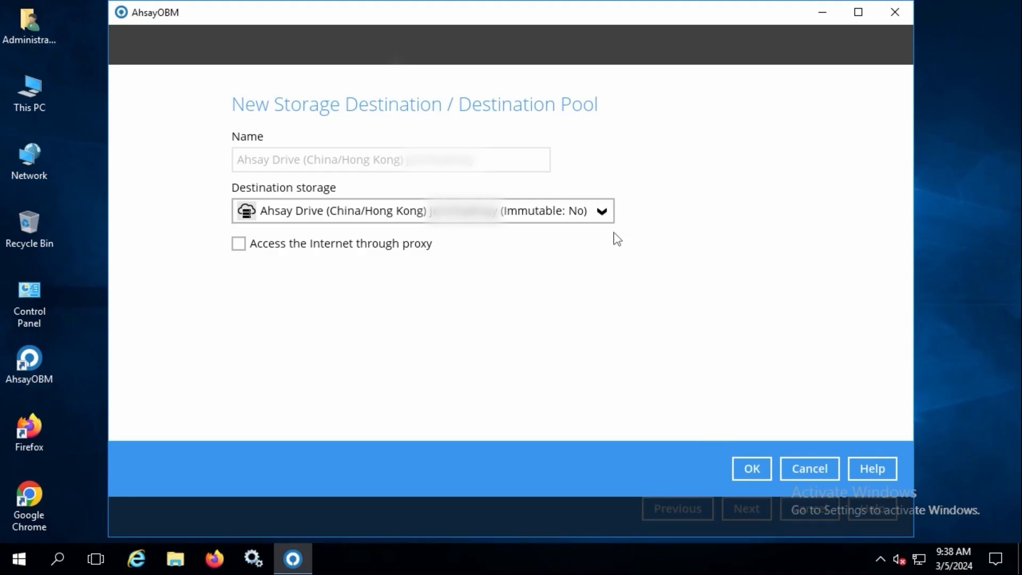
left_click(755, 468)
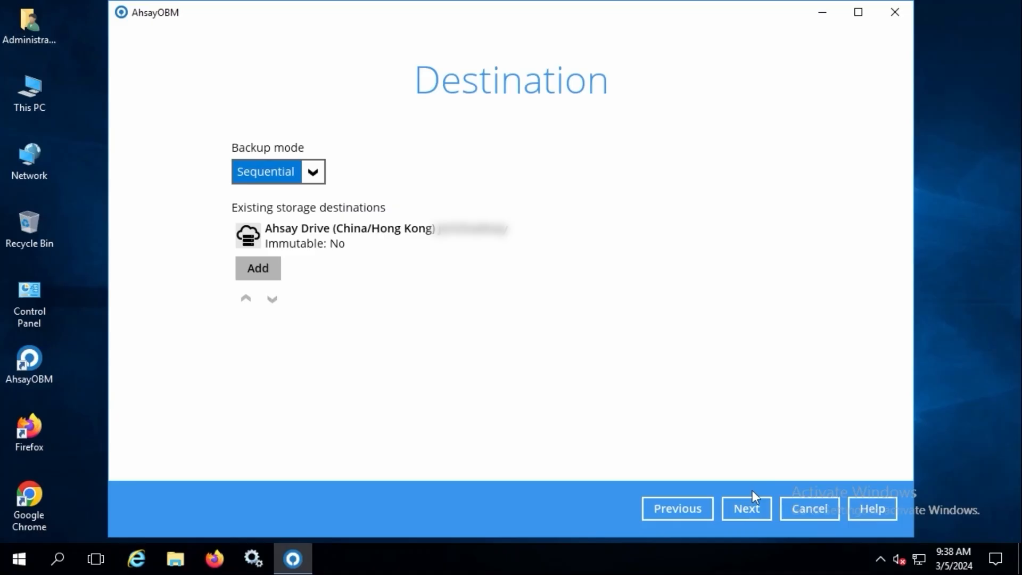
Step: Proceed to encryption, accept the Default encryption type for the backup data, and confirm the encryption key notice
left_click(752, 508)
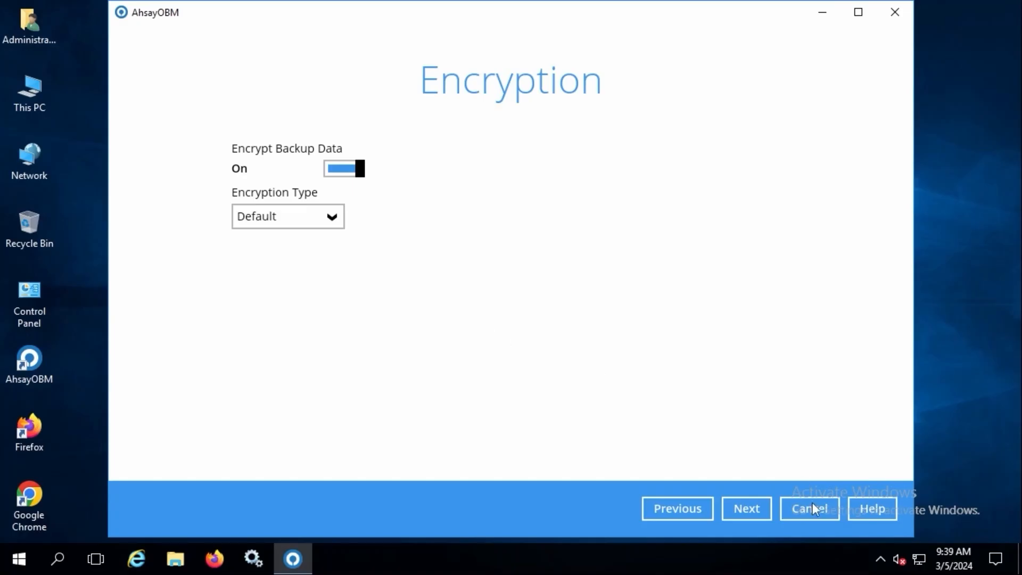
left_click(747, 508)
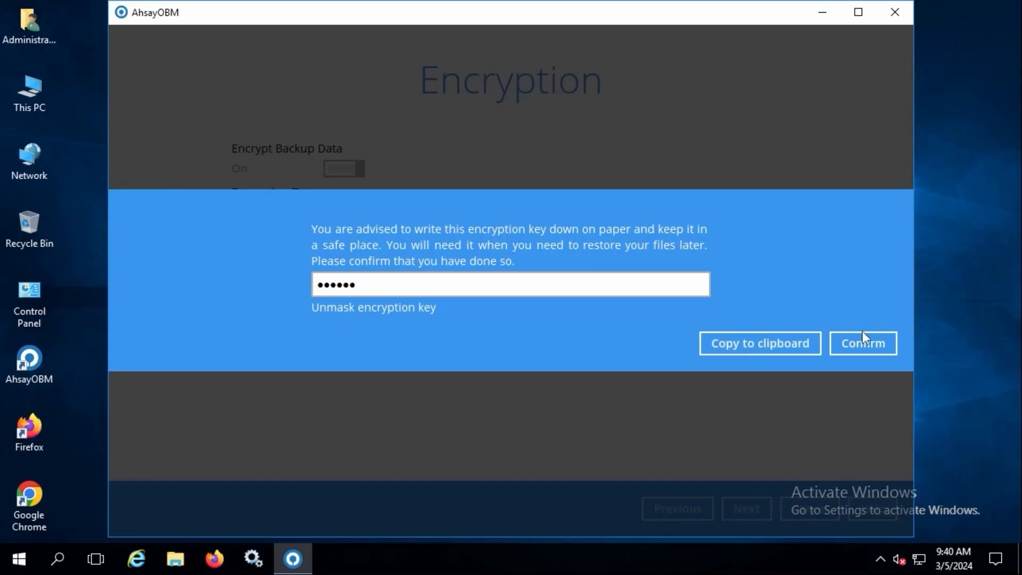
left_click(873, 344)
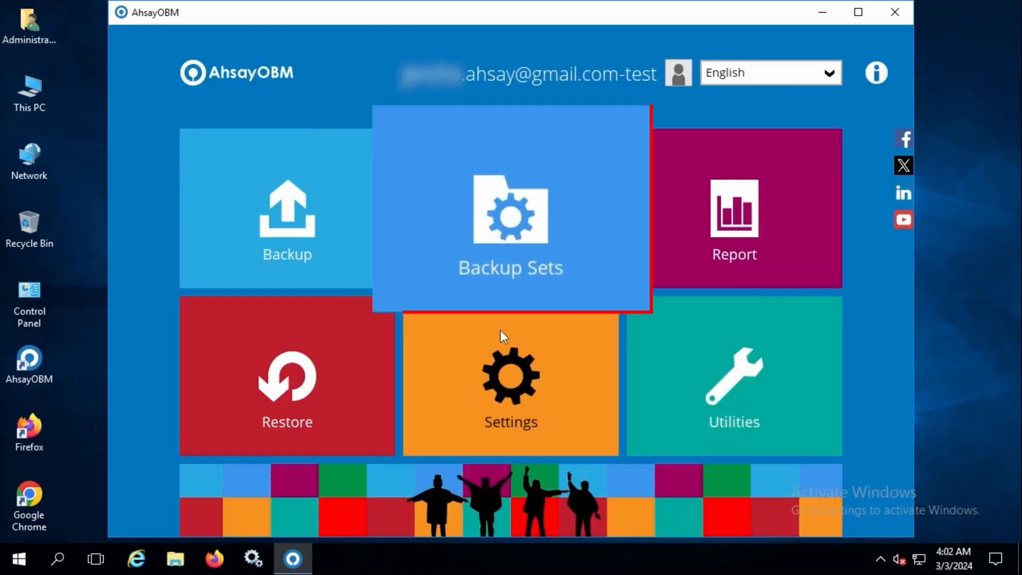
Step: Open the File Backup Test backup set's general settings and enter the Windows user authentication password
left_click(511, 232)
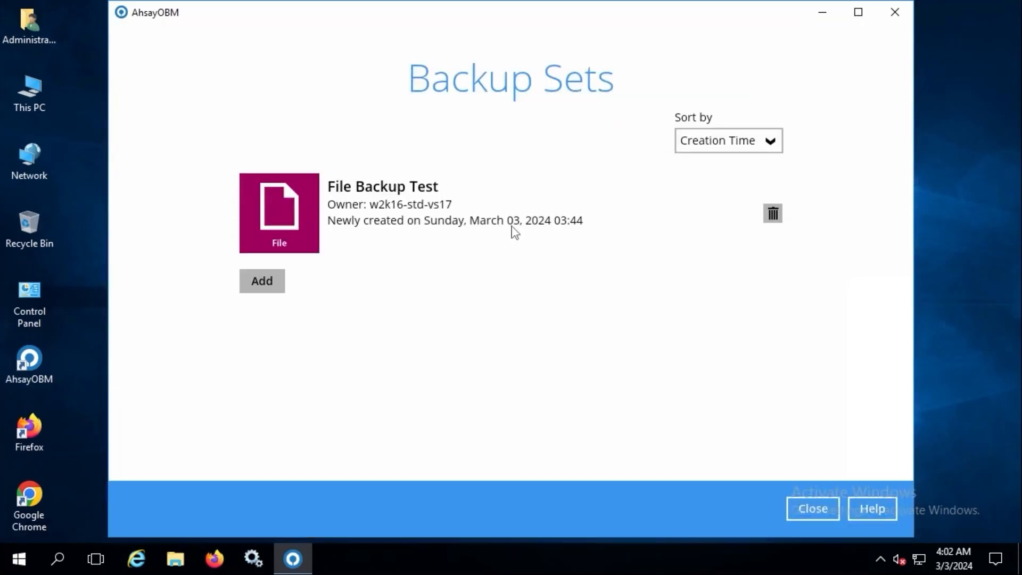
left_click(452, 201)
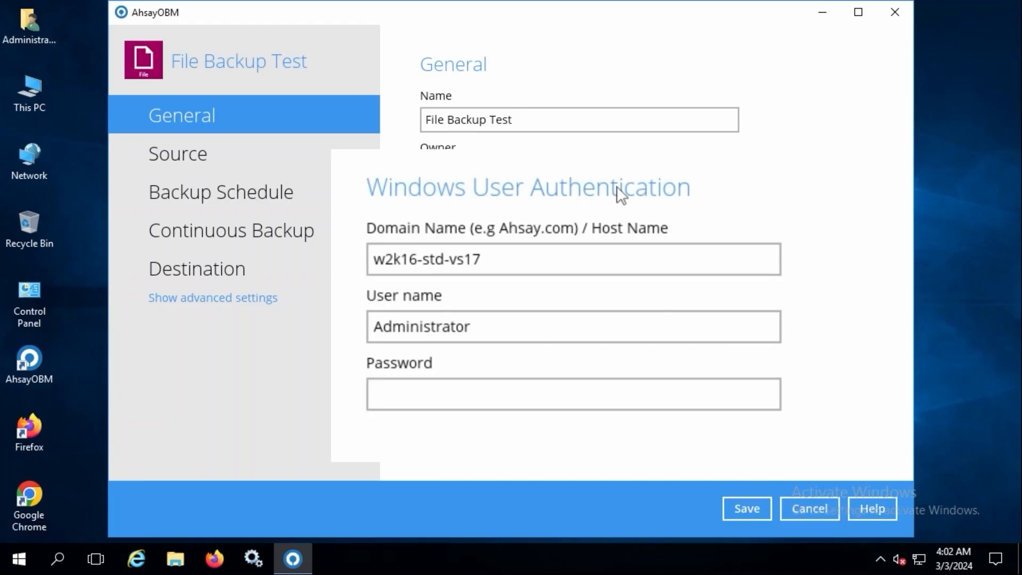
key("Tab")
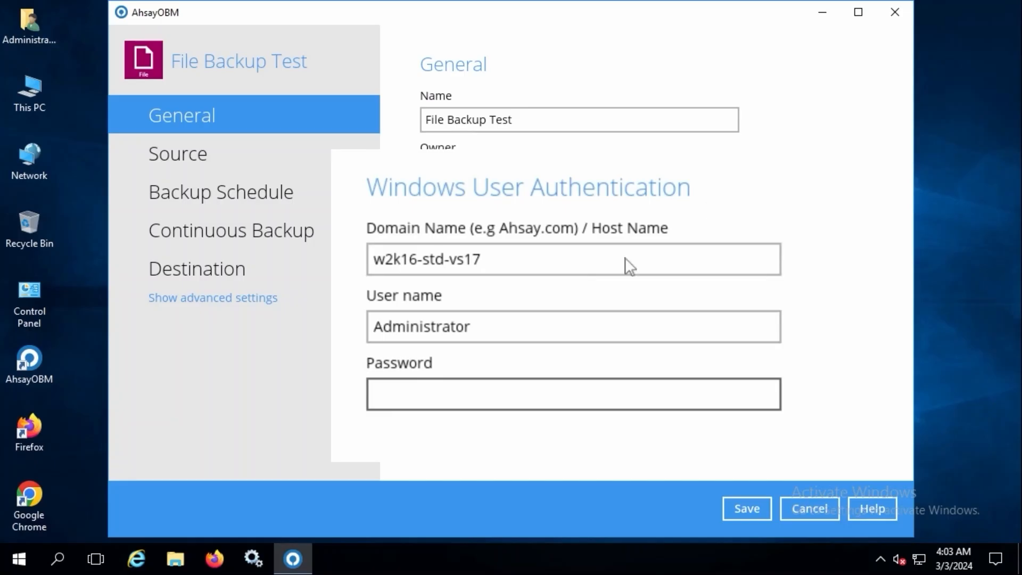
type("••••••••••")
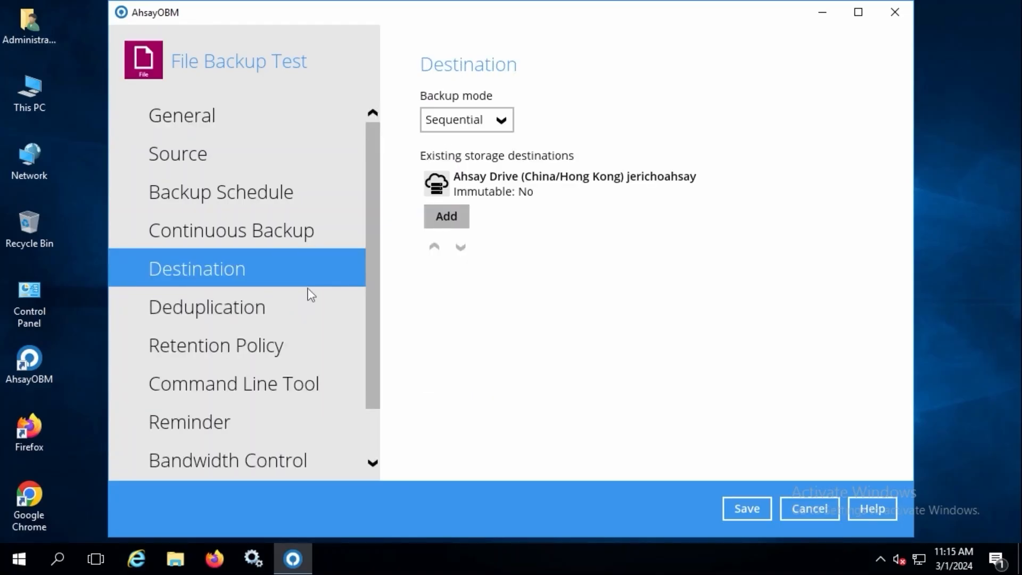
Step: Review the deduplication settings and the Simple retention policy's unit and duration options, keeping deleted files for 7 days
left_click(272, 315)
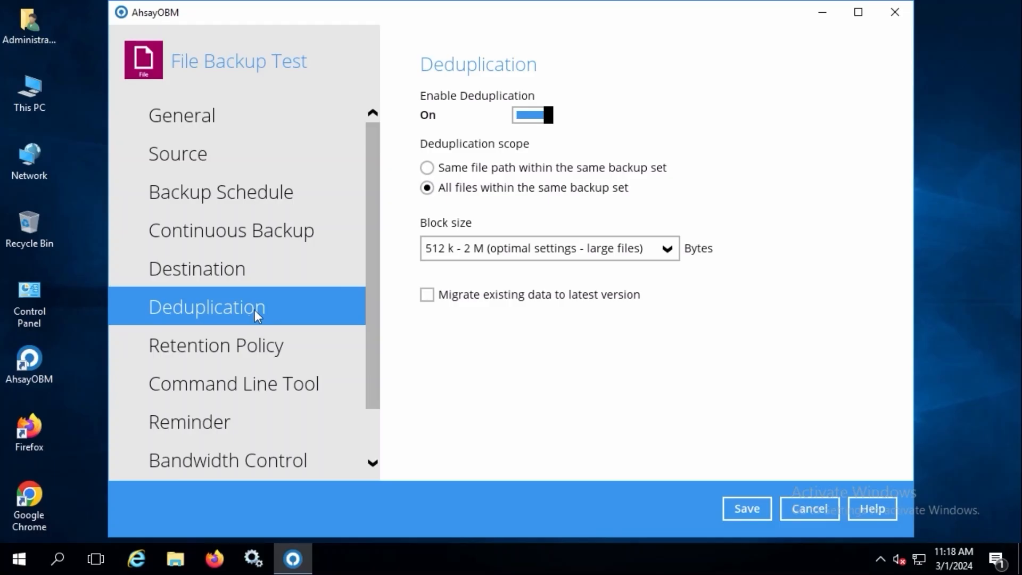
left_click(257, 344)
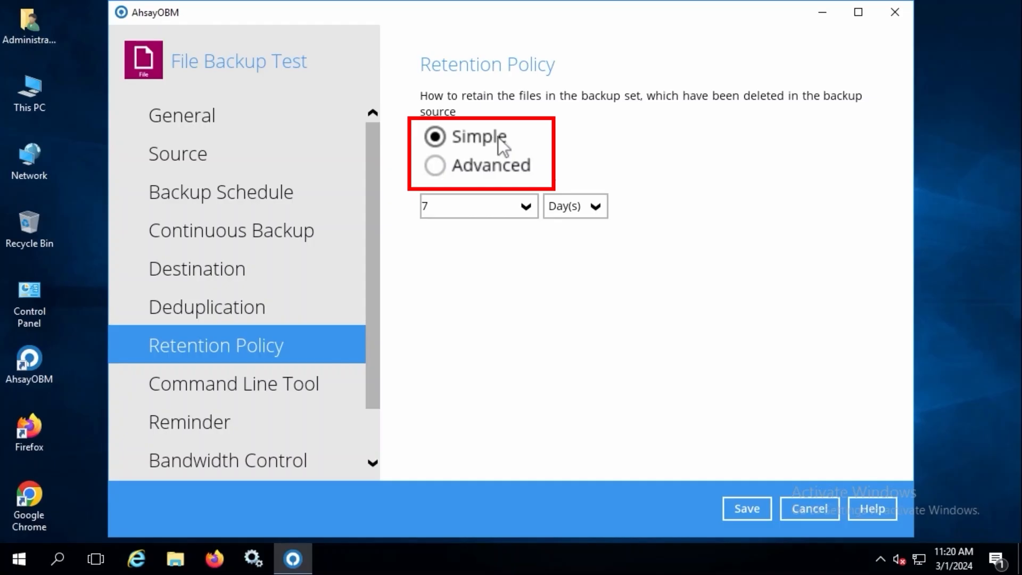
left_click(598, 206)
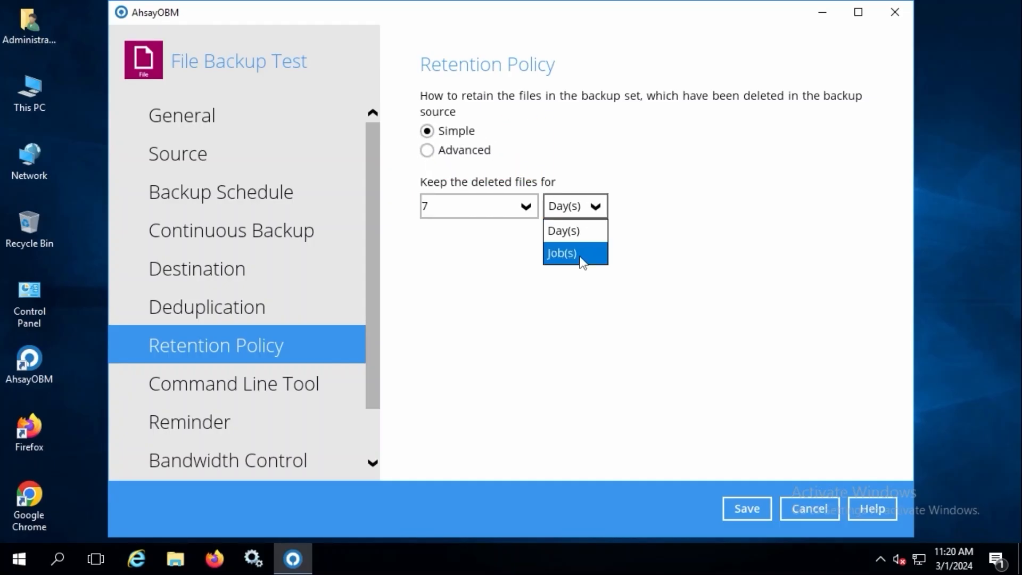
left_click(564, 230)
left_click(526, 207)
scroll(513, 263, "up", 2)
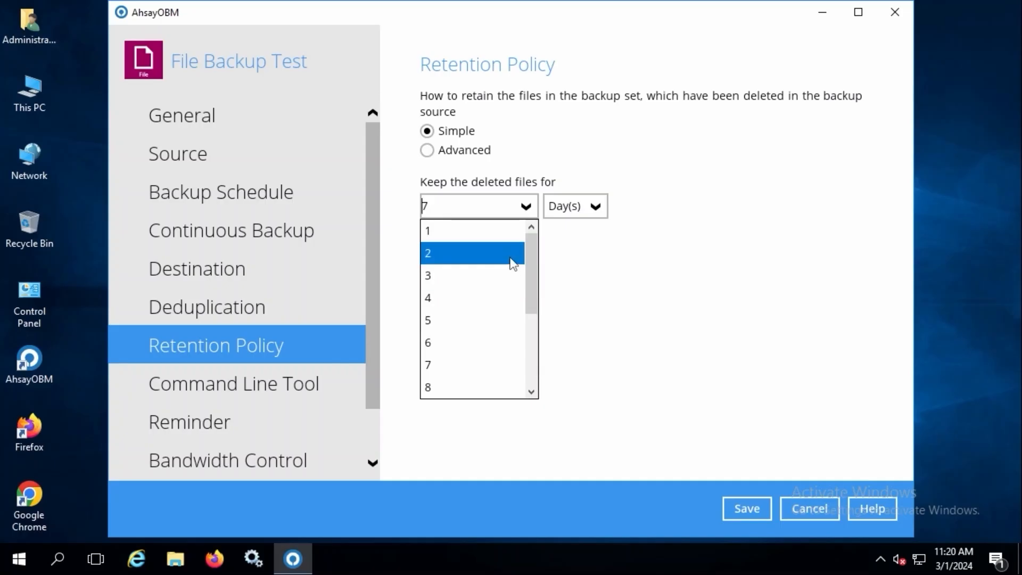
left_click(527, 206)
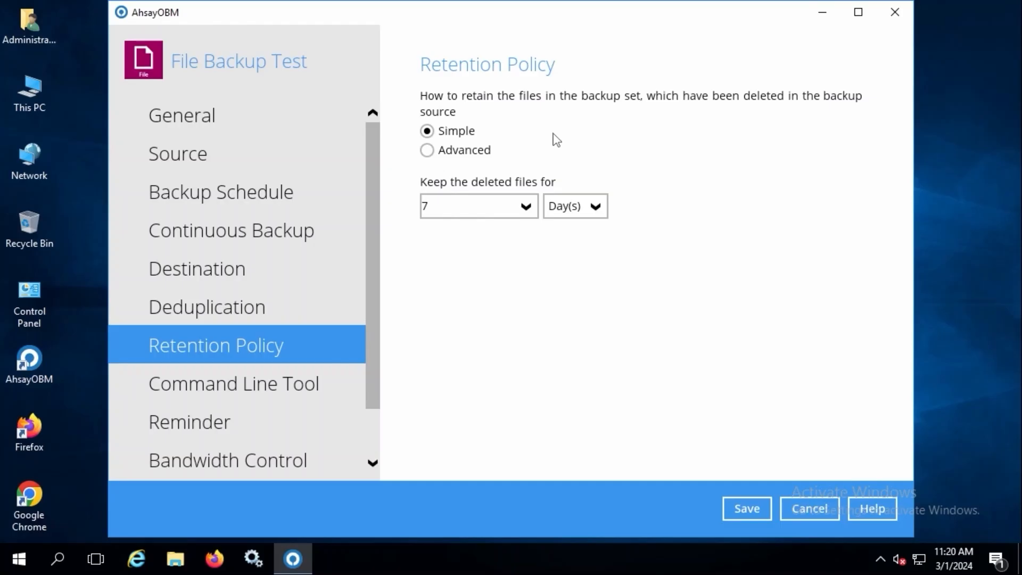
Step: Examine the Weekly, Monthly, Quarterly, Yearly and Custom types offered for a new advanced retention policy
left_click(428, 151)
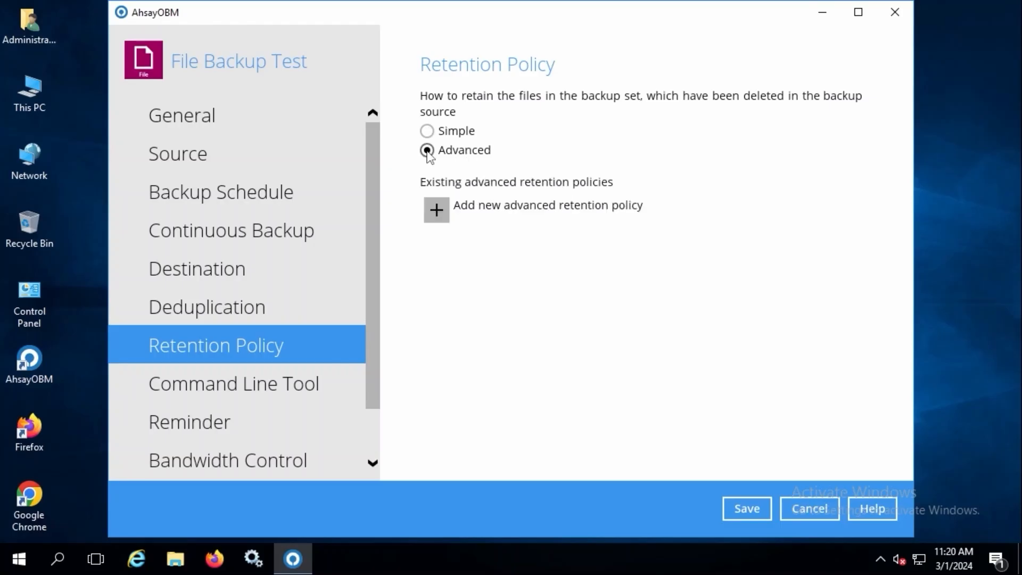
left_click(436, 210)
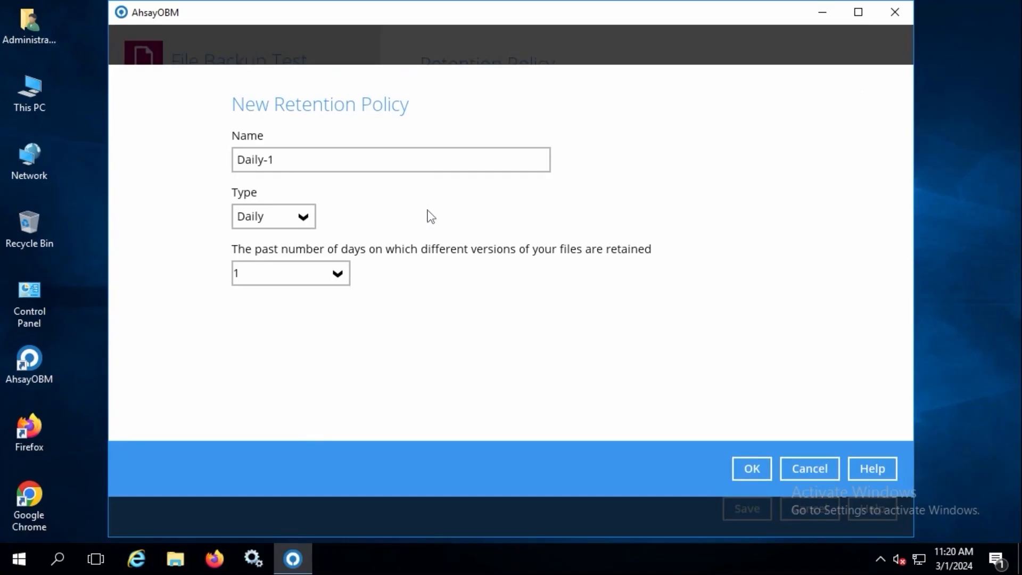
left_click(301, 219)
left_click(274, 264)
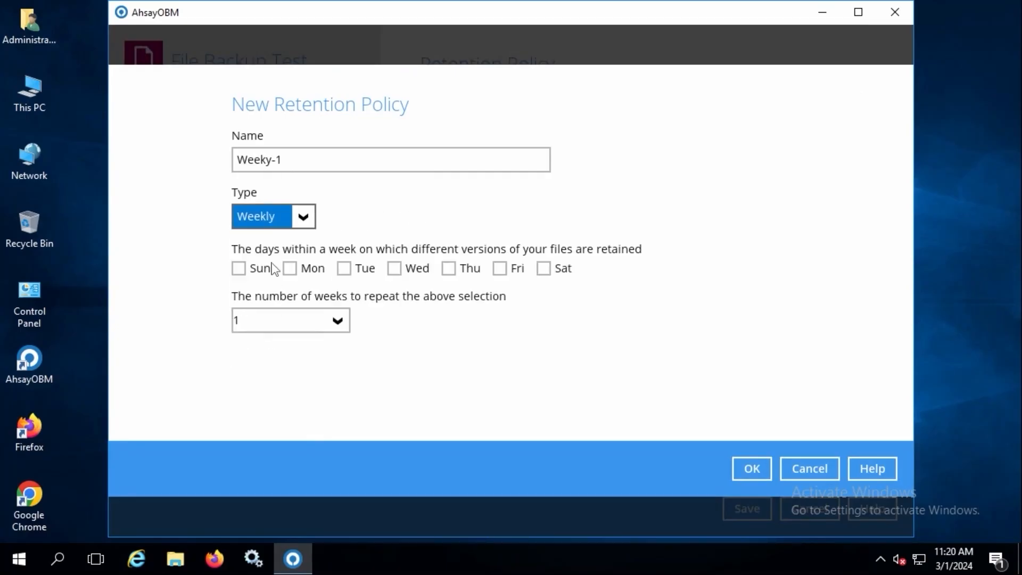
left_click(303, 217)
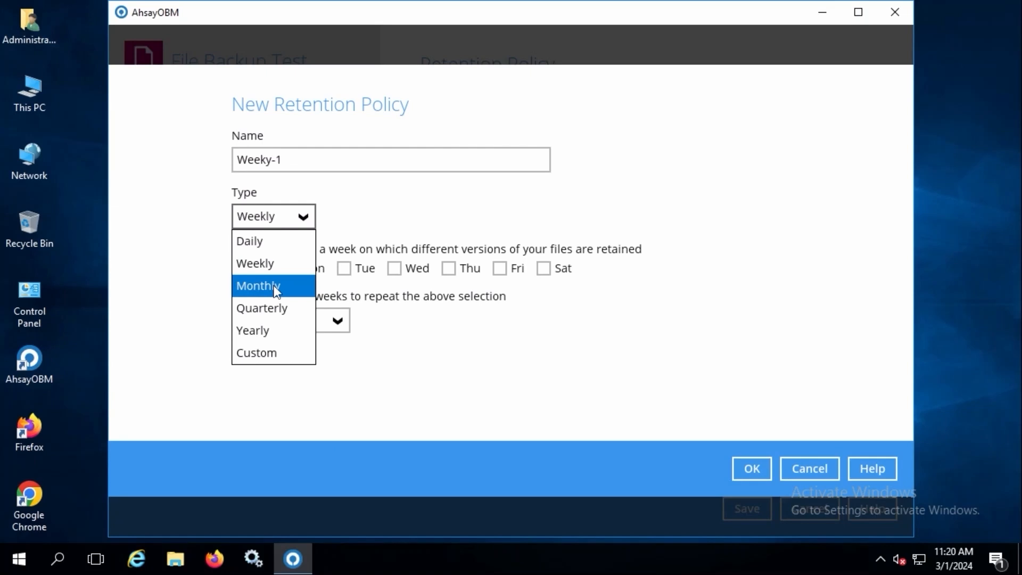
left_click(275, 288)
left_click(300, 219)
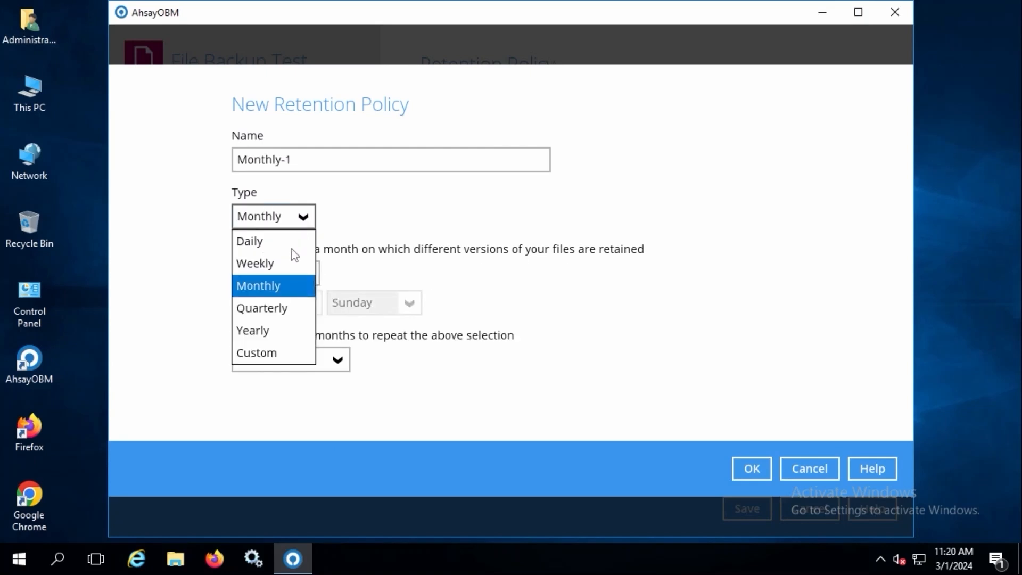
left_click(275, 311)
left_click(299, 217)
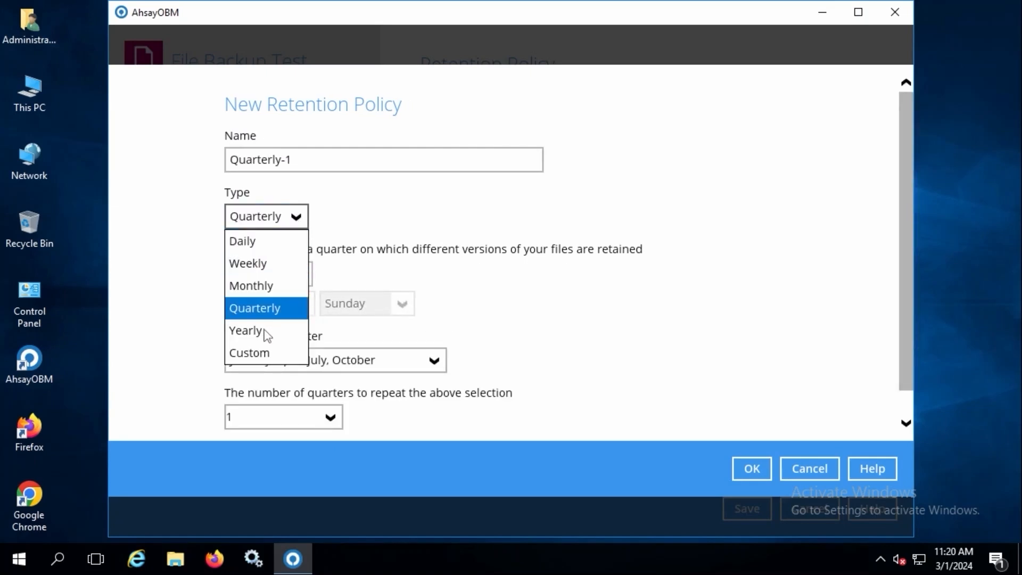
left_click(266, 333)
left_click(296, 218)
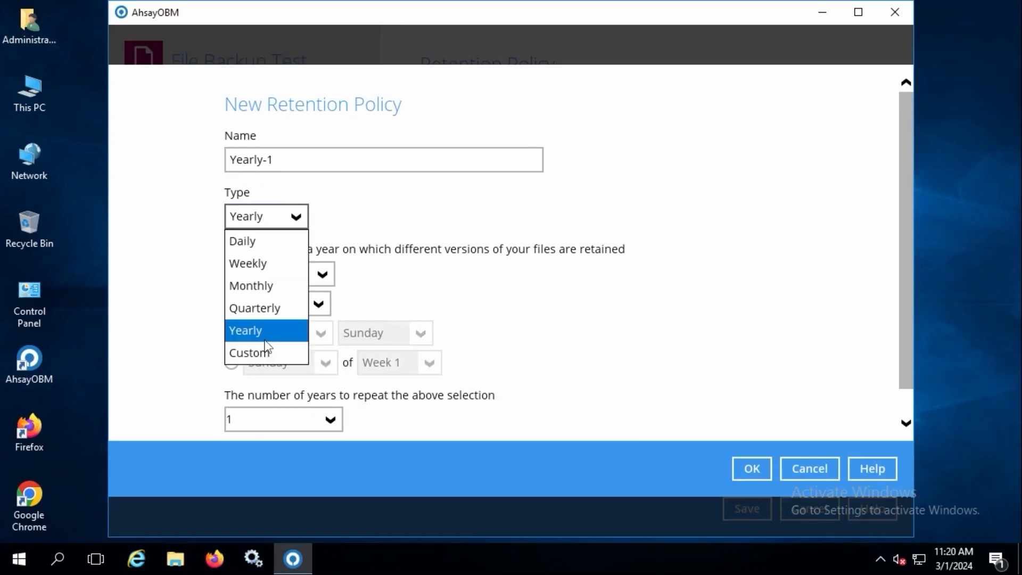
left_click(265, 354)
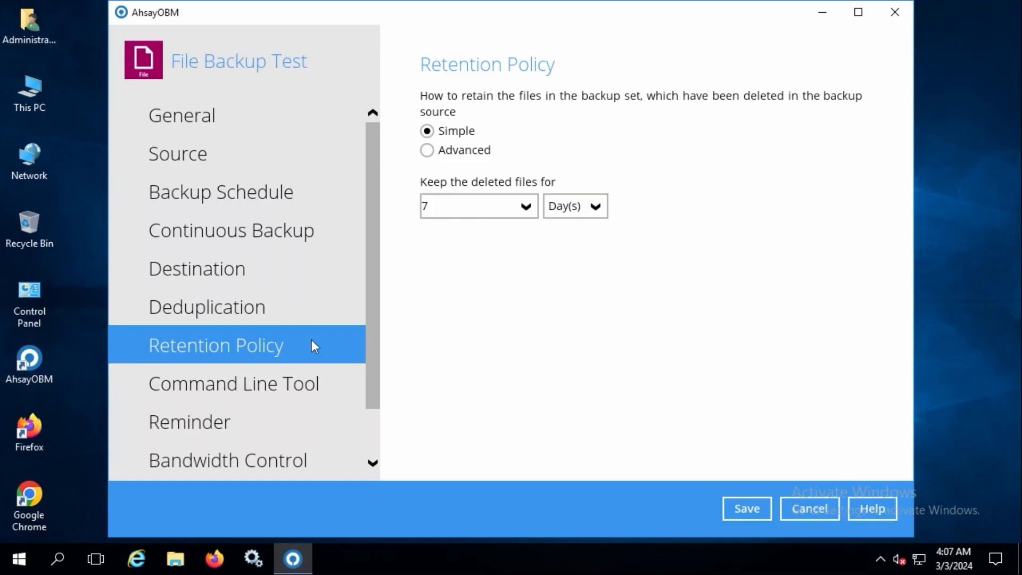
Step: Set the backup set's temporary directory to a new folder named temp on the DATA (E:) drive and save the settings
scroll(311, 341, "down", 2)
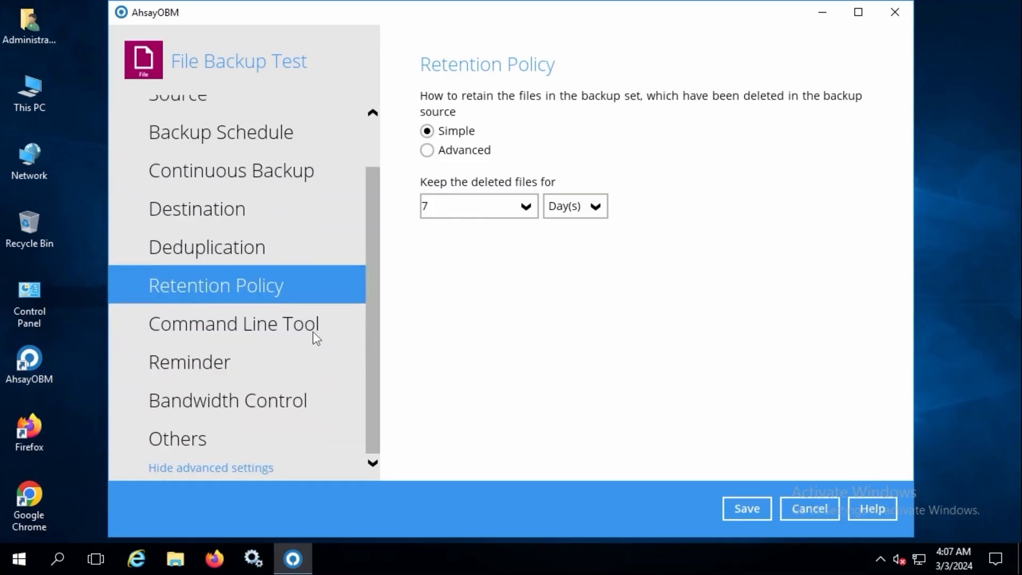
left_click(203, 445)
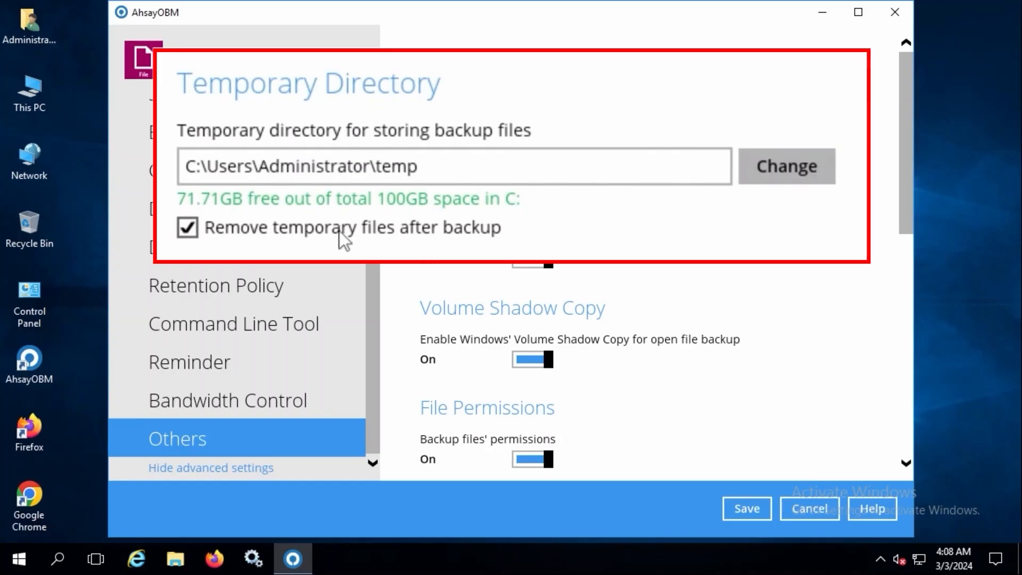
left_click(794, 165)
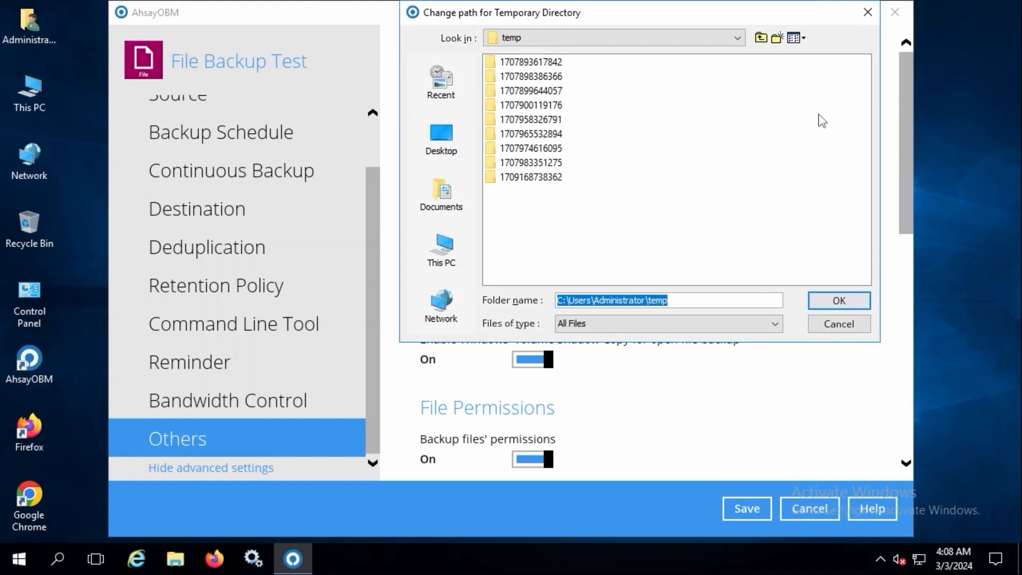
left_click(450, 245)
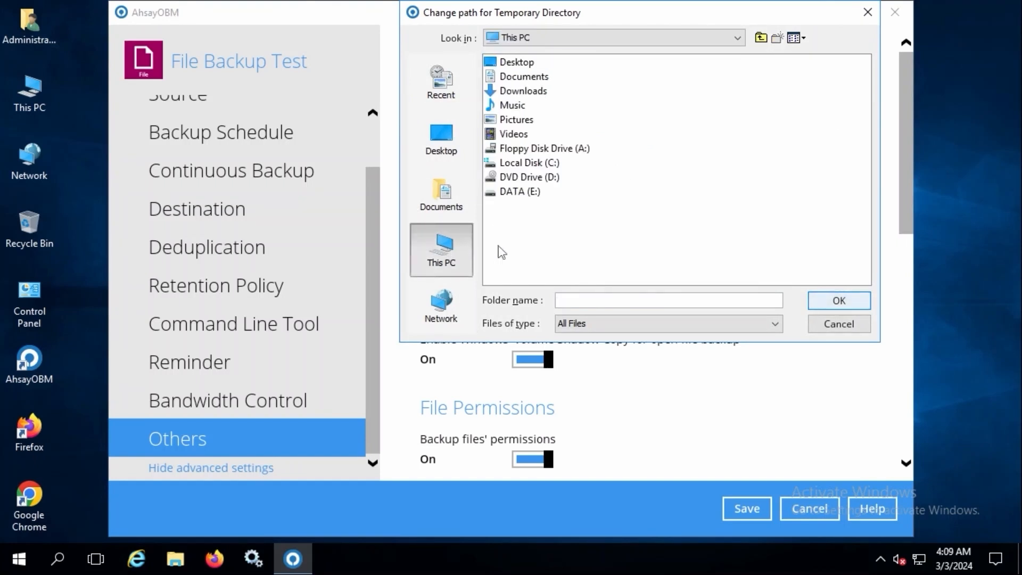
double_click(519, 192)
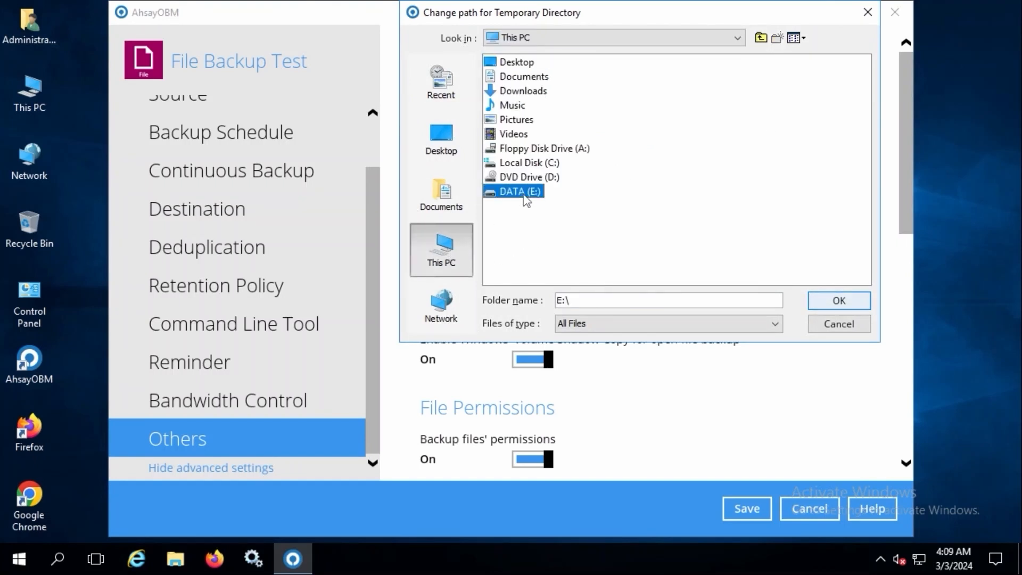
left_click(777, 37)
type("temp")
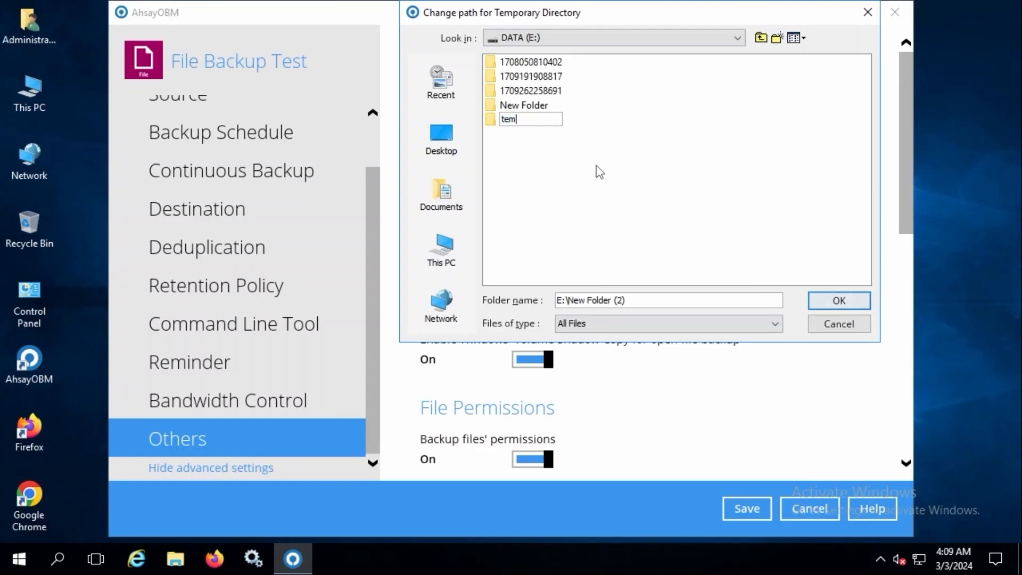
key("Return")
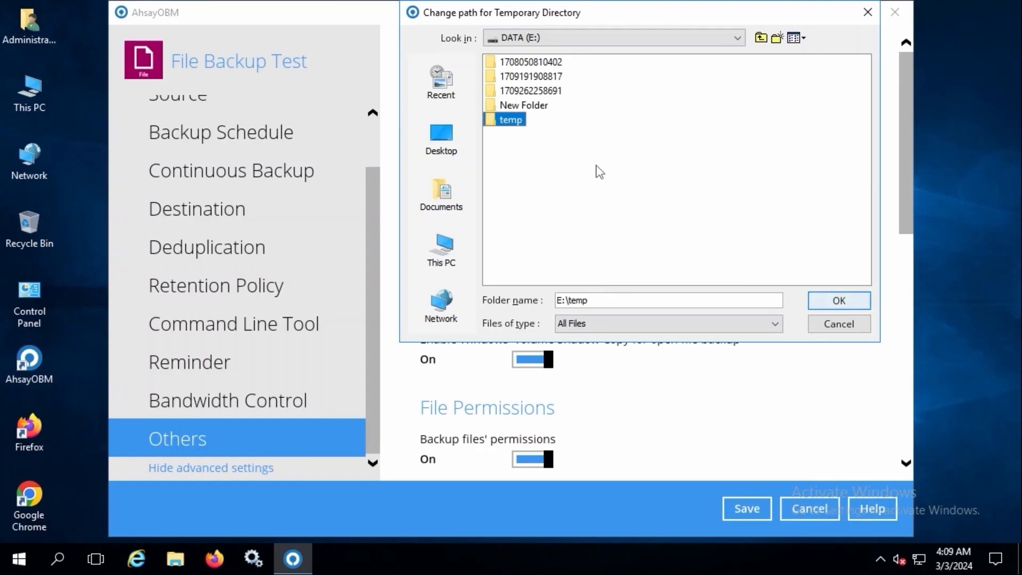
left_click(839, 301)
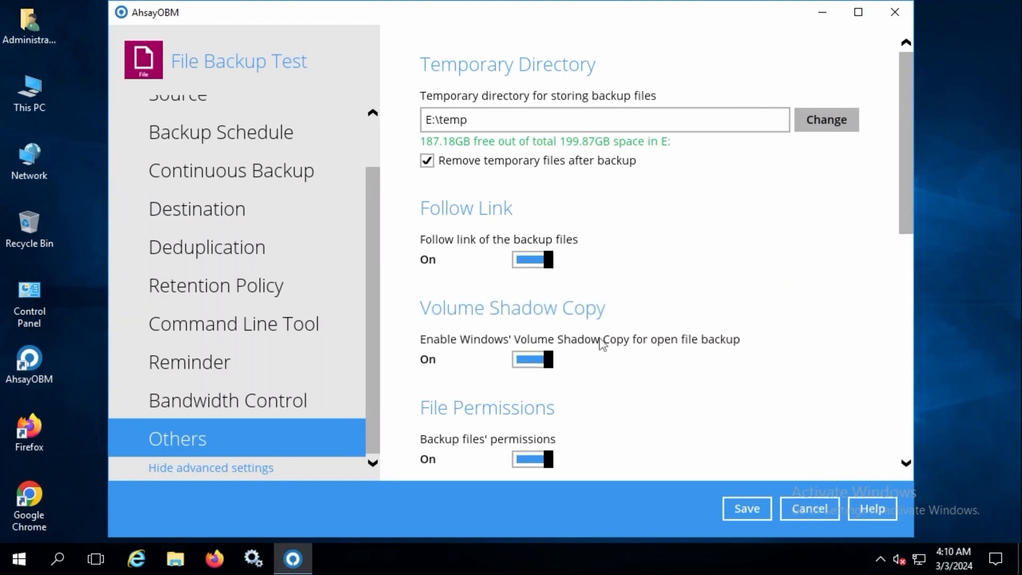
left_click(729, 508)
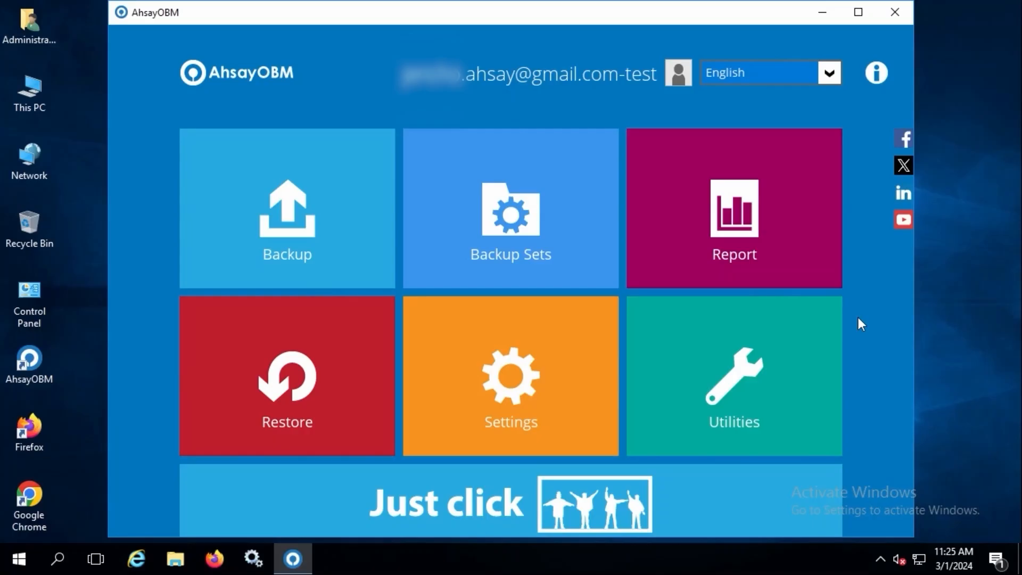
Step: Start a backup of File Backup Test to Ahsay Drive with the retention policy run after backup
left_click(306, 191)
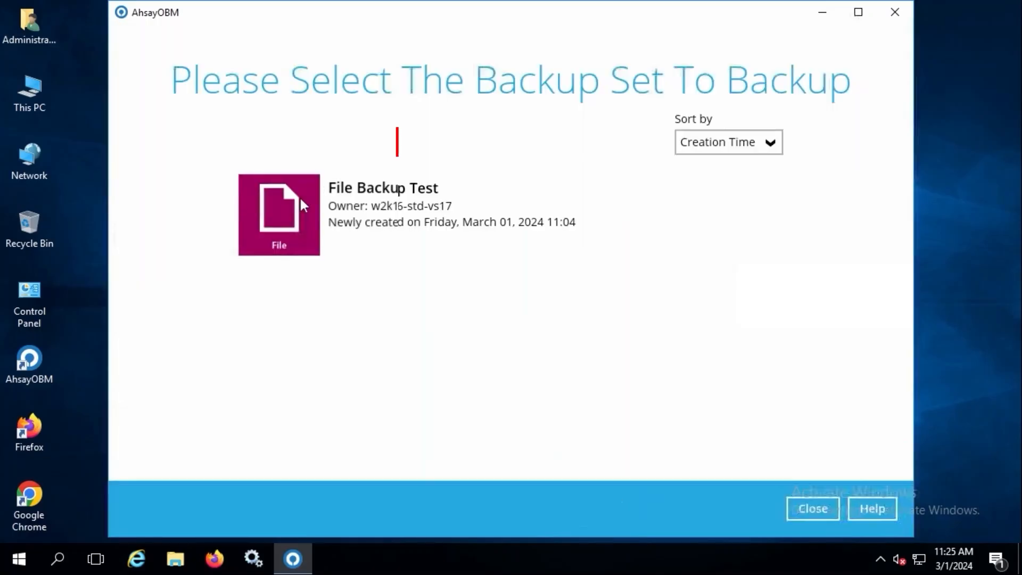
left_click(375, 222)
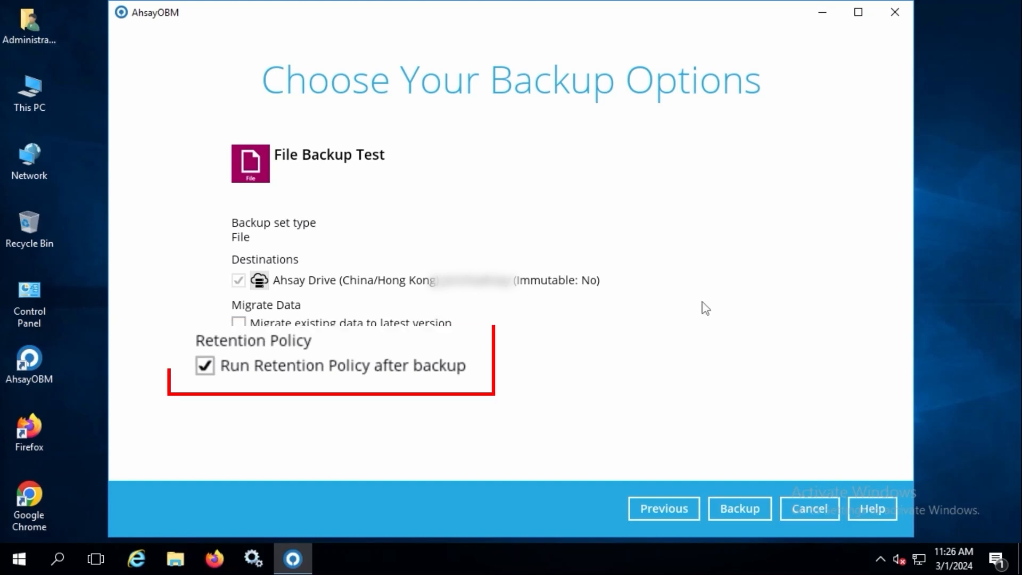
left_click(743, 518)
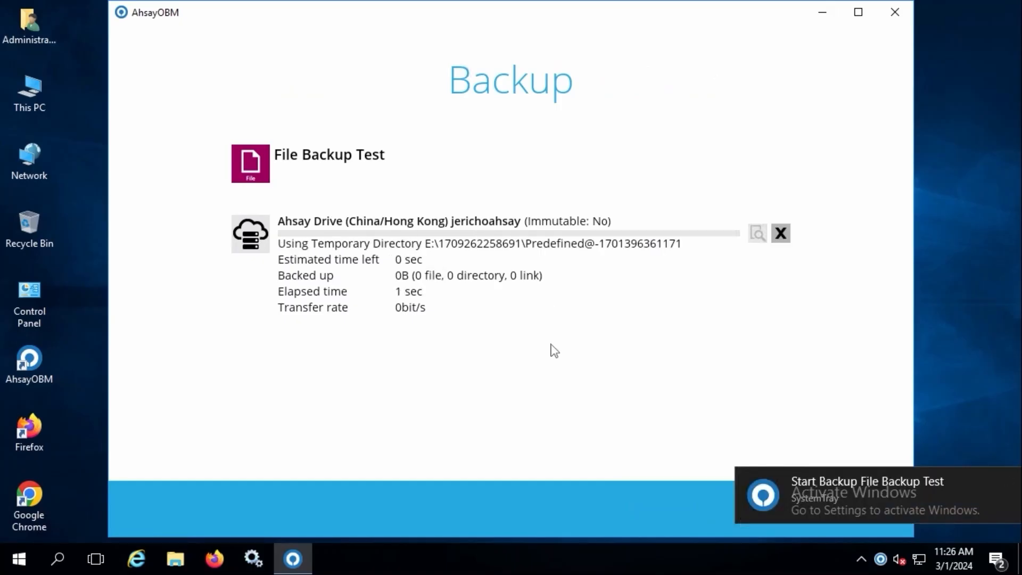